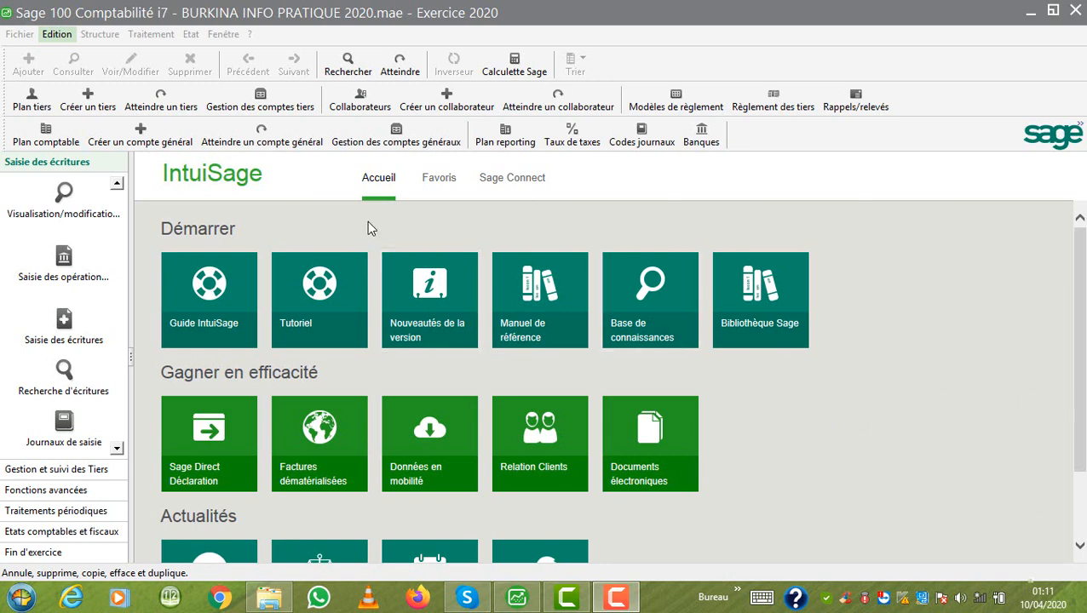
# Open the list of entry journals (Journaux de saisie) and close it again
pyautogui.click(226, 36)
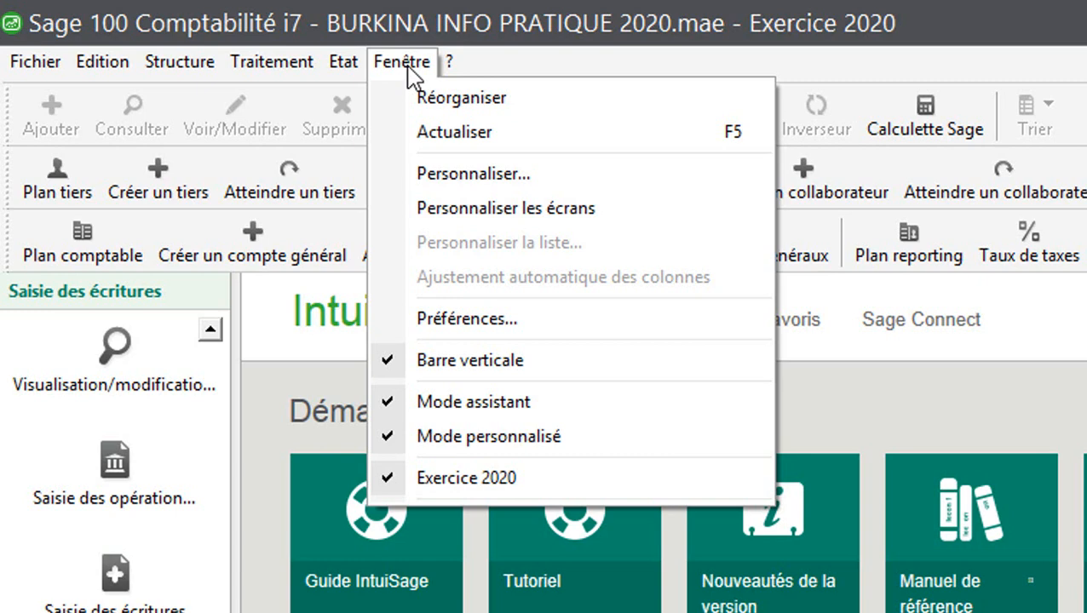
pyautogui.moveTo(324, 63)
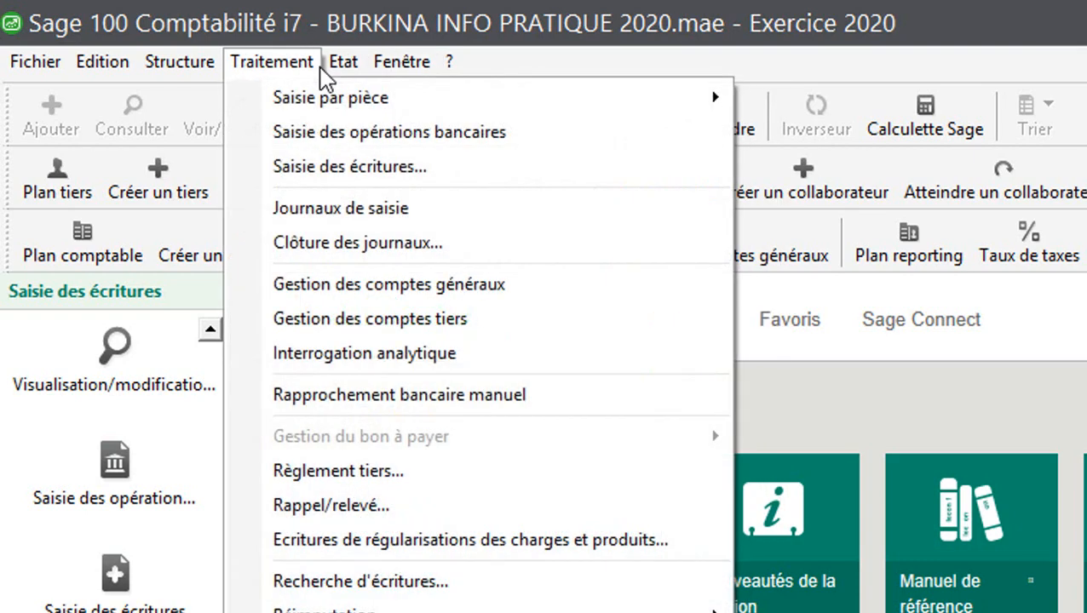
pyautogui.click(338, 213)
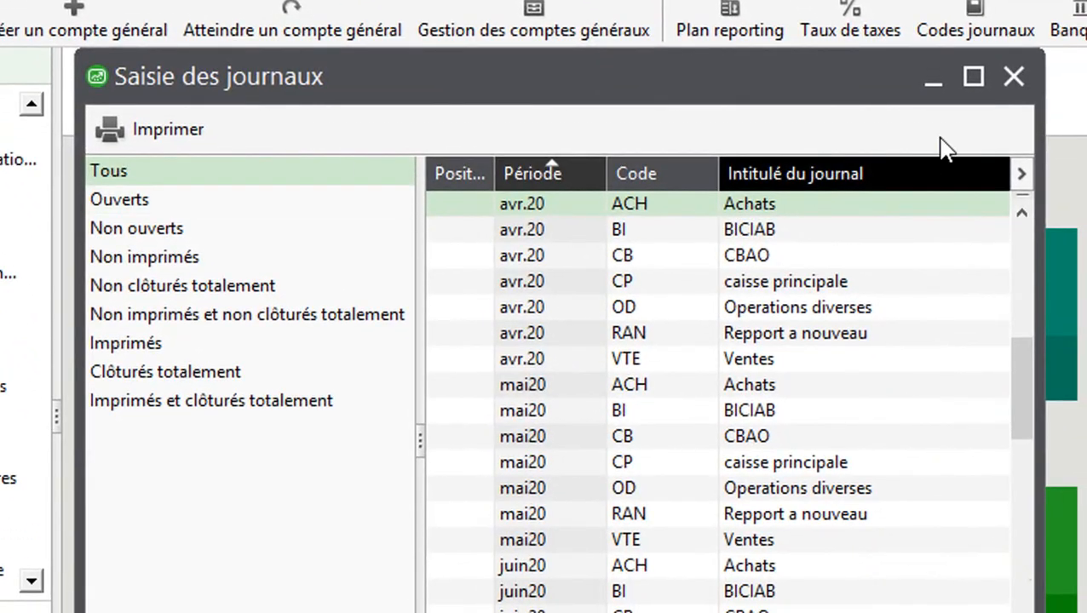
pyautogui.click(1014, 77)
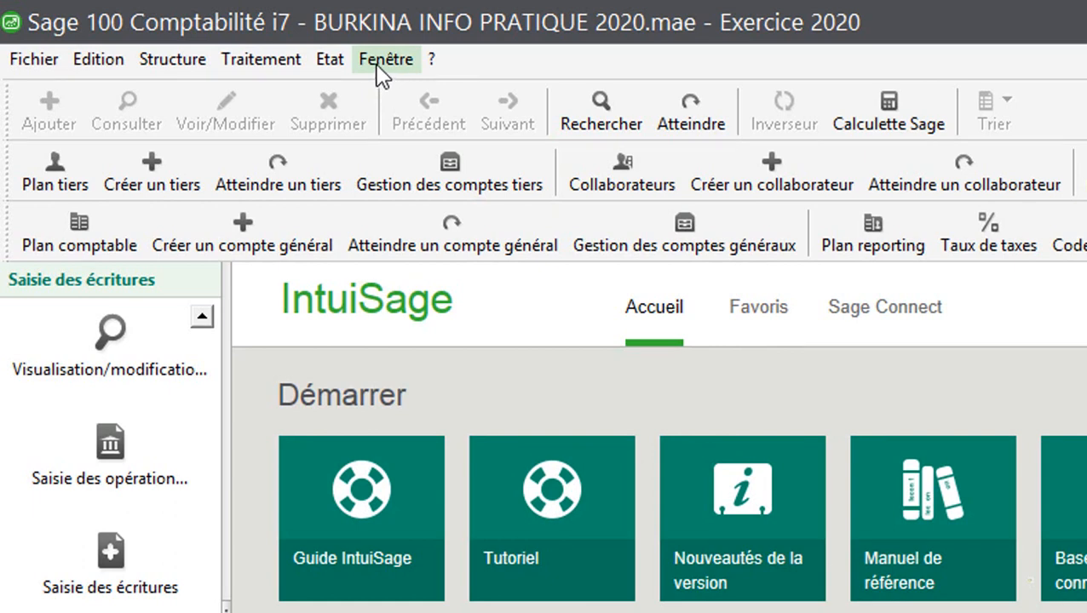
# Assign the keyboard shortcut ALT + X to the Journaux de saisie command and save the customization
pyautogui.click(379, 71)
pyautogui.click(424, 167)
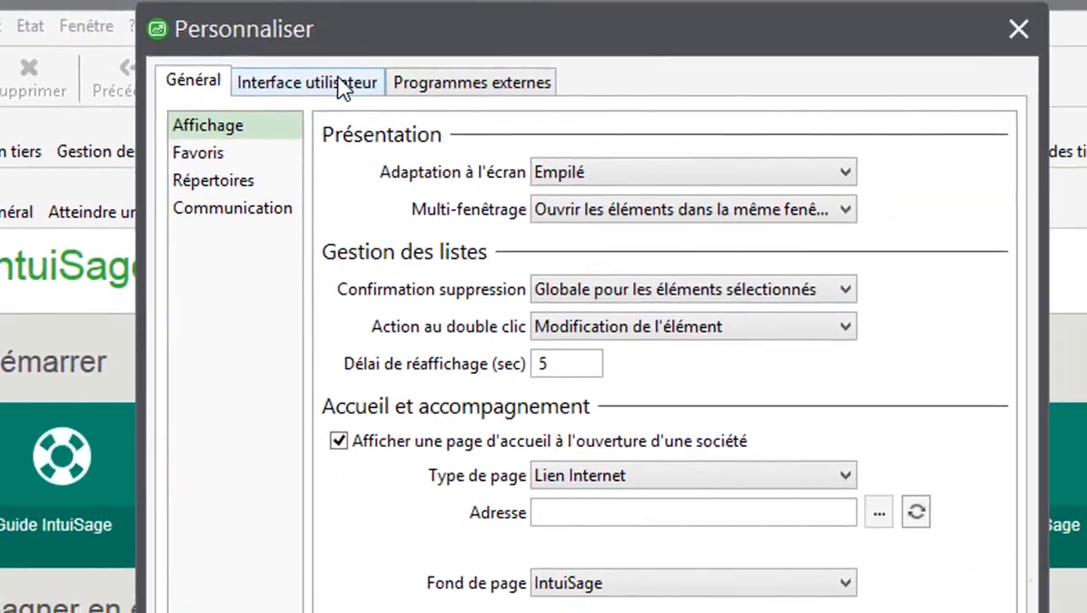
pyautogui.click(341, 86)
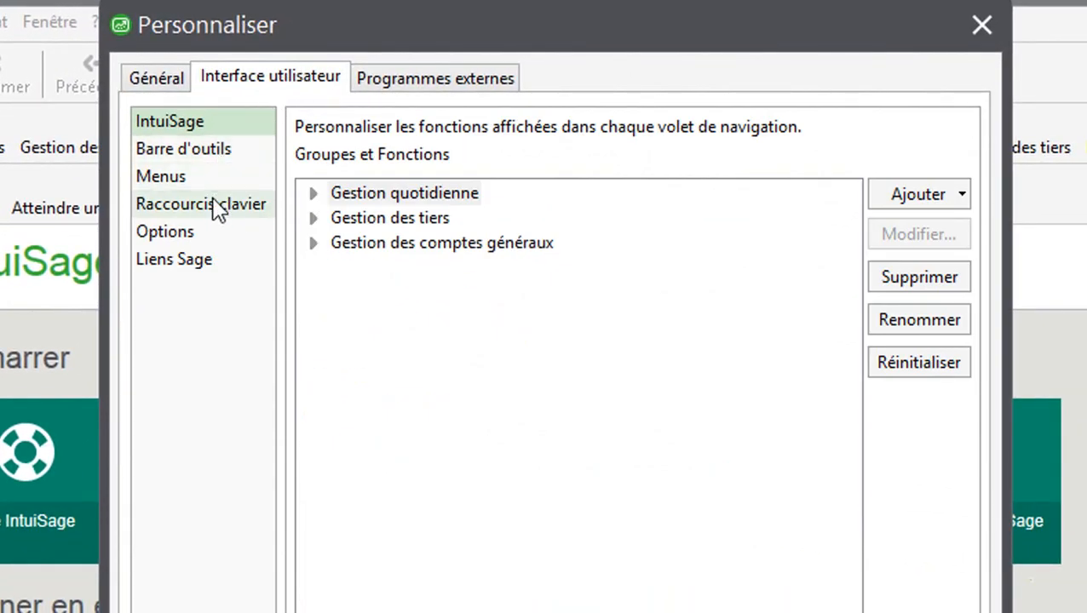
pyautogui.click(216, 208)
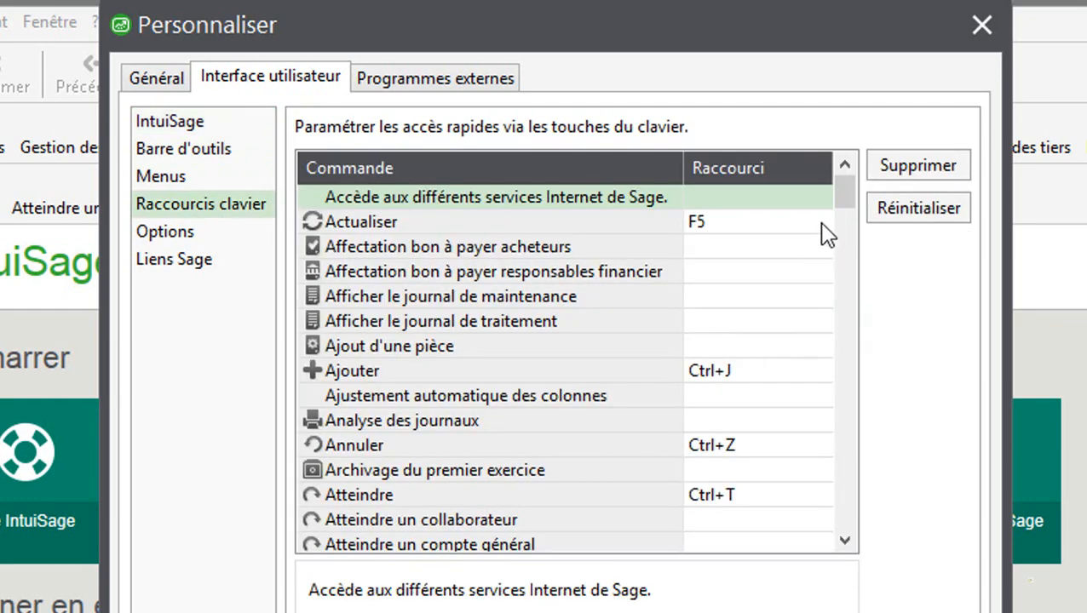
pyautogui.moveTo(850, 194); pyautogui.dragTo(846, 385)
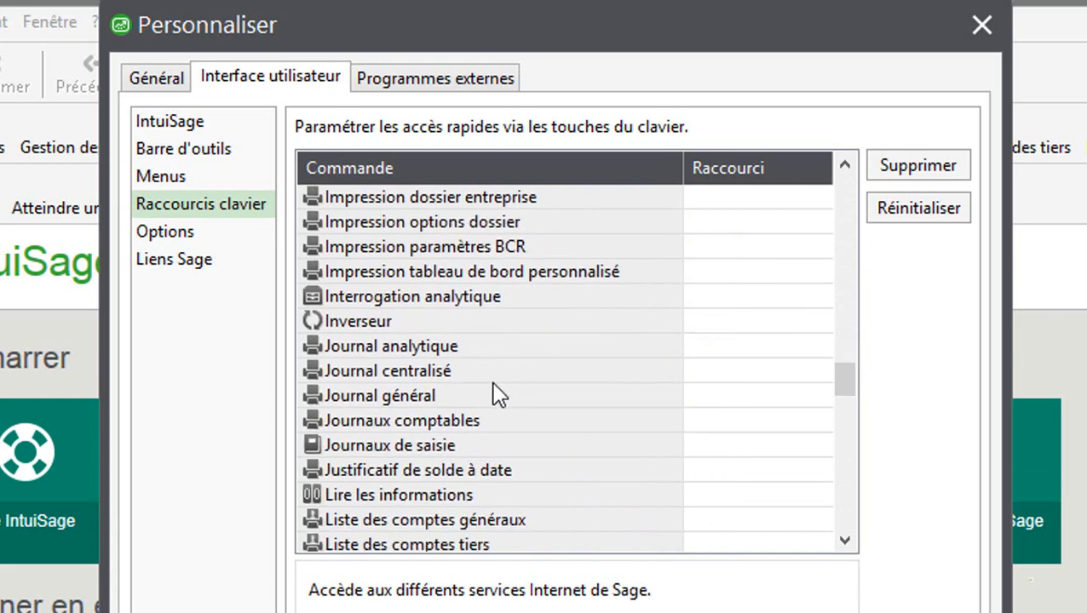
pyautogui.click(473, 448)
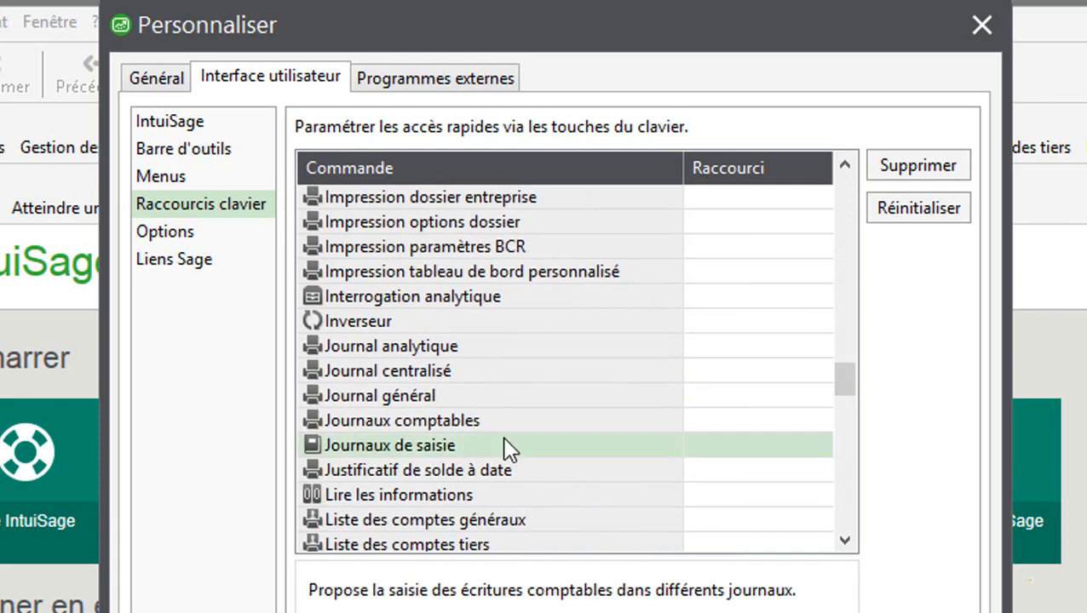
pyautogui.click(734, 457)
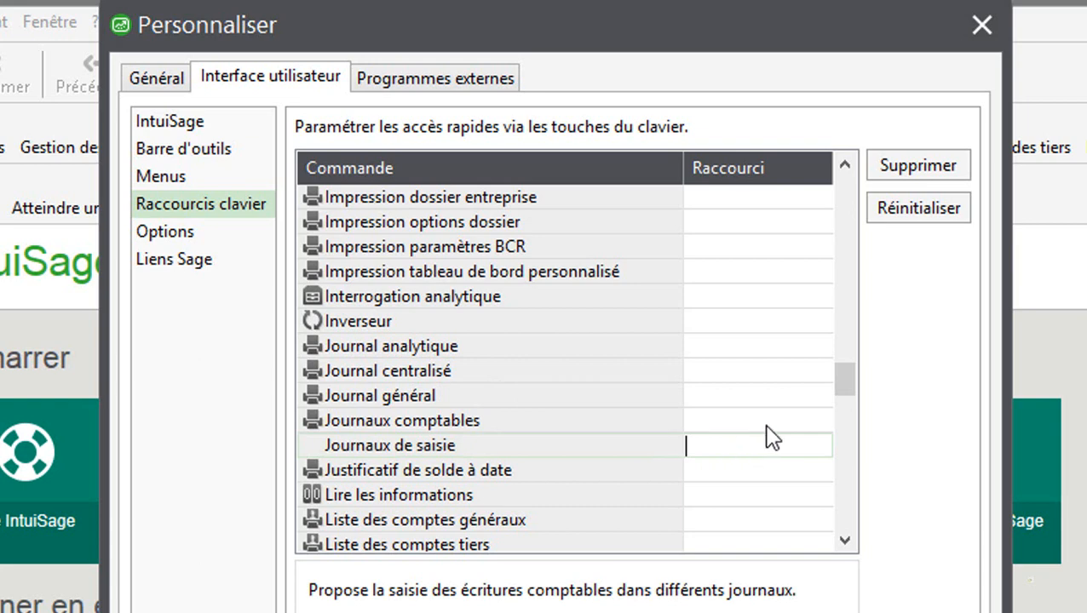
pyautogui.hotkey('alt', 'x')
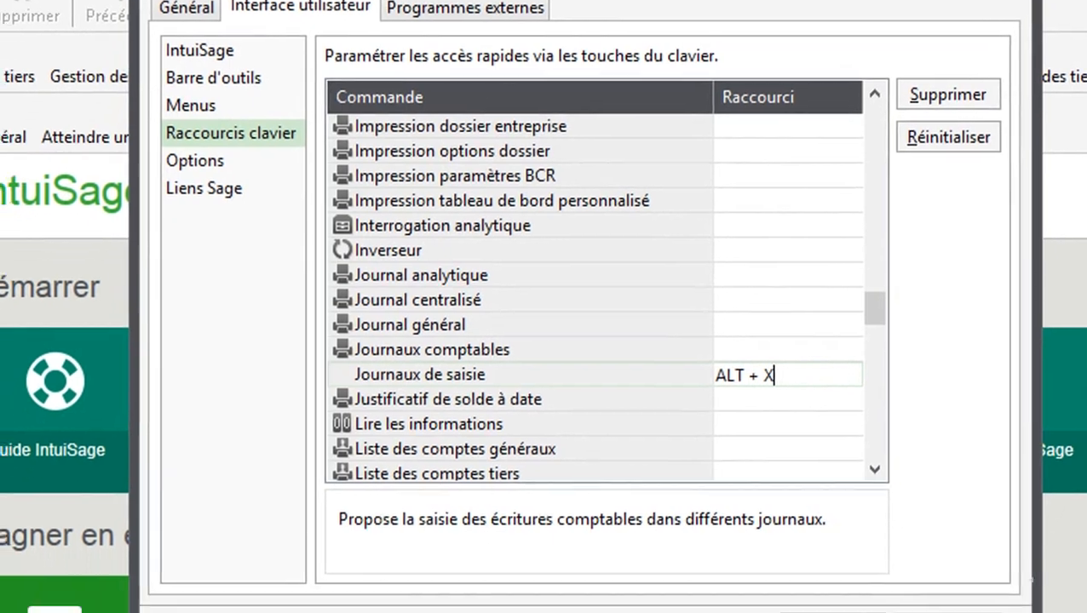
pyautogui.click(807, 612)
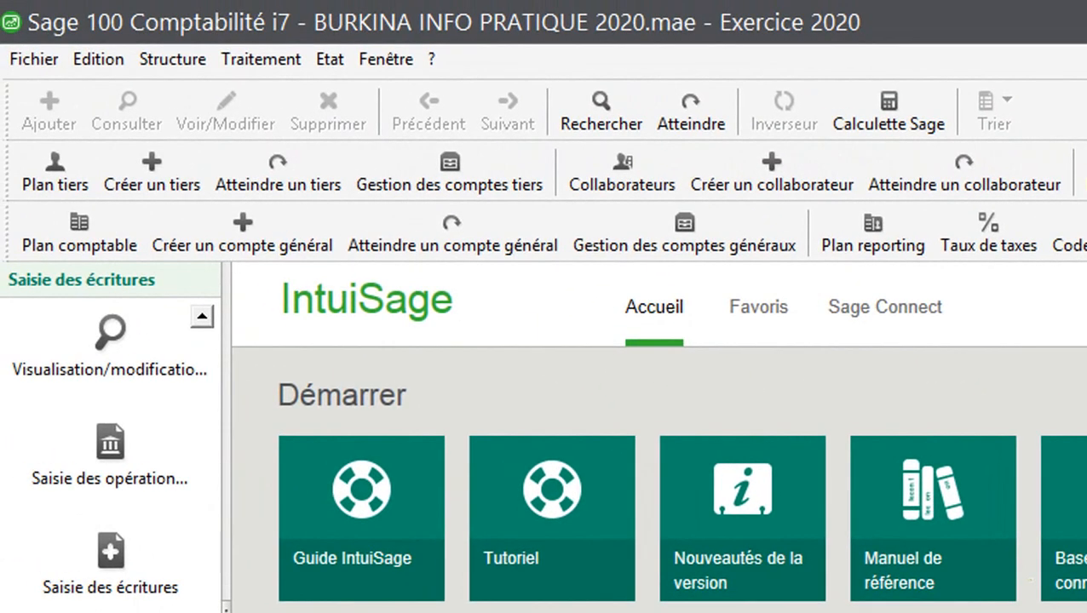
# Open the Ventes journal for janv.20 from the entry journals list and maximize its window
pyautogui.hotkey('alt', 'x')
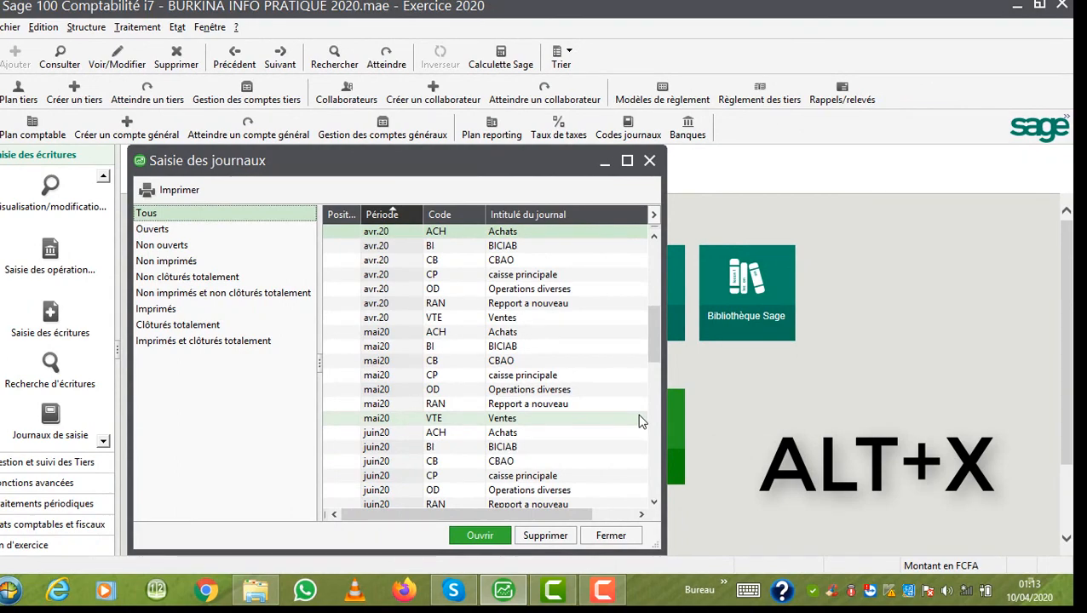
pyautogui.scroll(2, 655, 318)
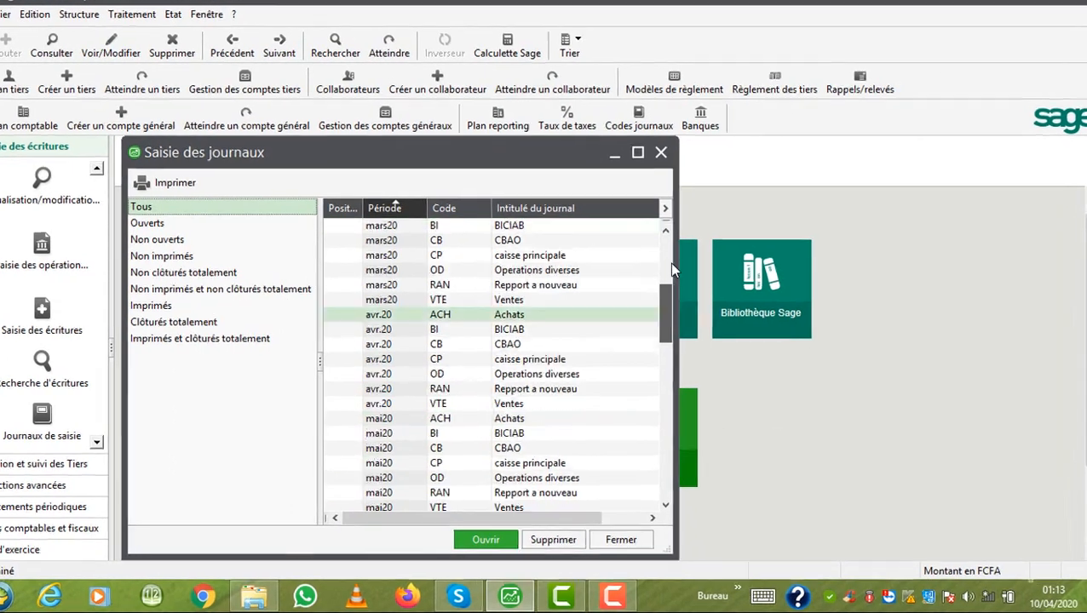
pyautogui.scroll(5, 671, 269)
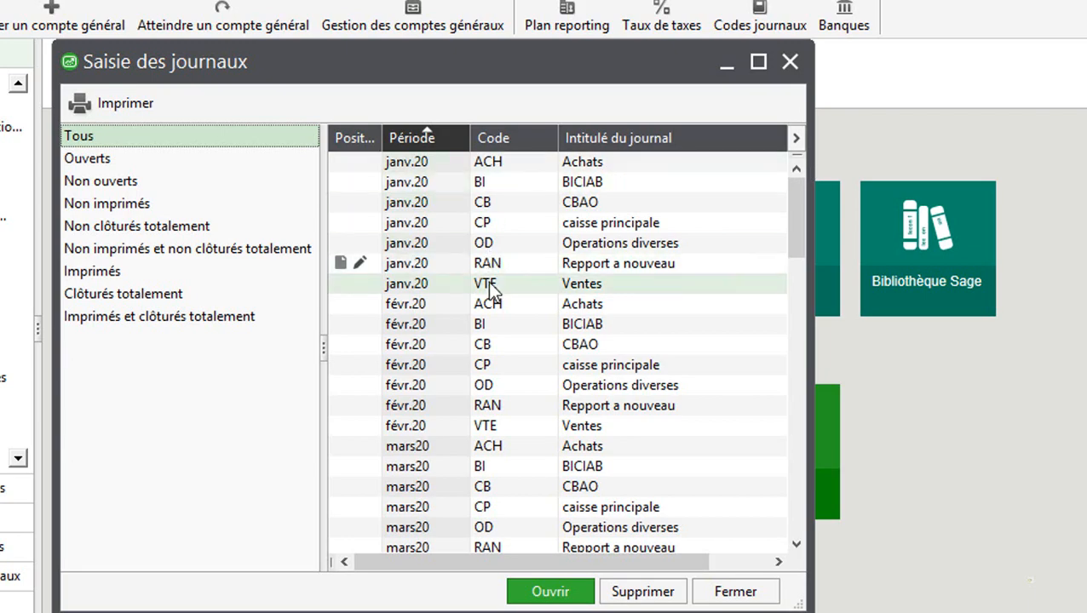
pyautogui.doubleClick(487, 281)
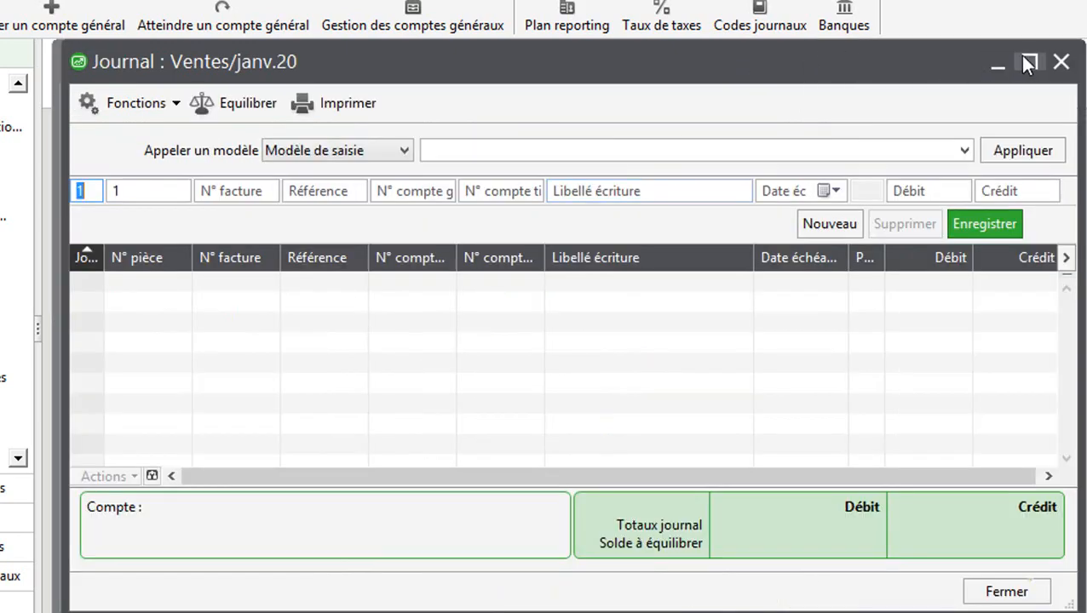
pyautogui.click(1028, 63)
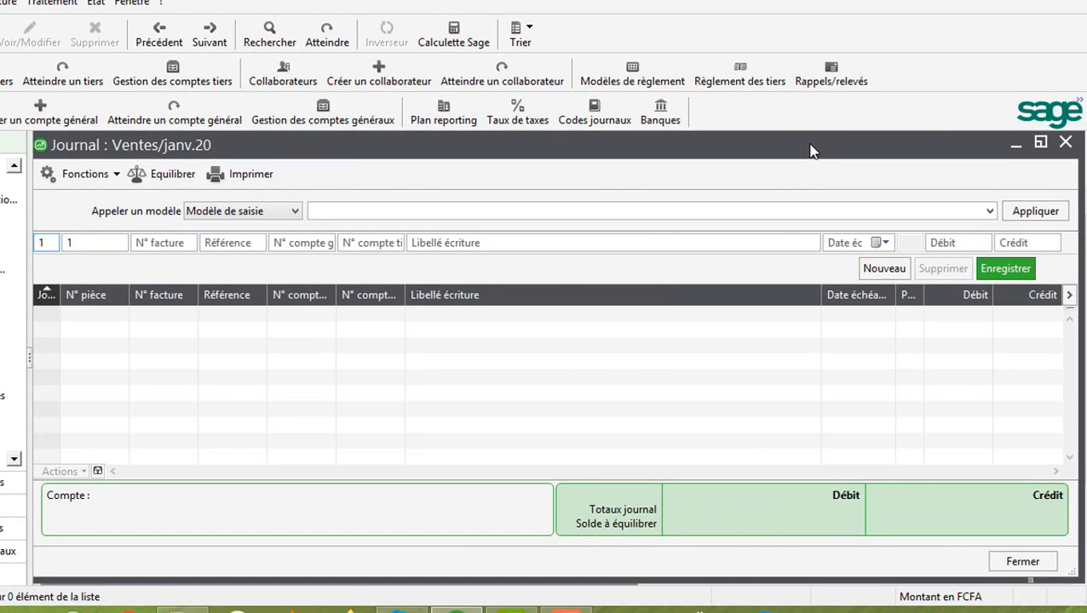
# Start a sales entry on day 10 with invoice number FA0012 and reference BC018/20
pyautogui.write('0')
pyautogui.press('Tab')
pyautogui.press('Tab')
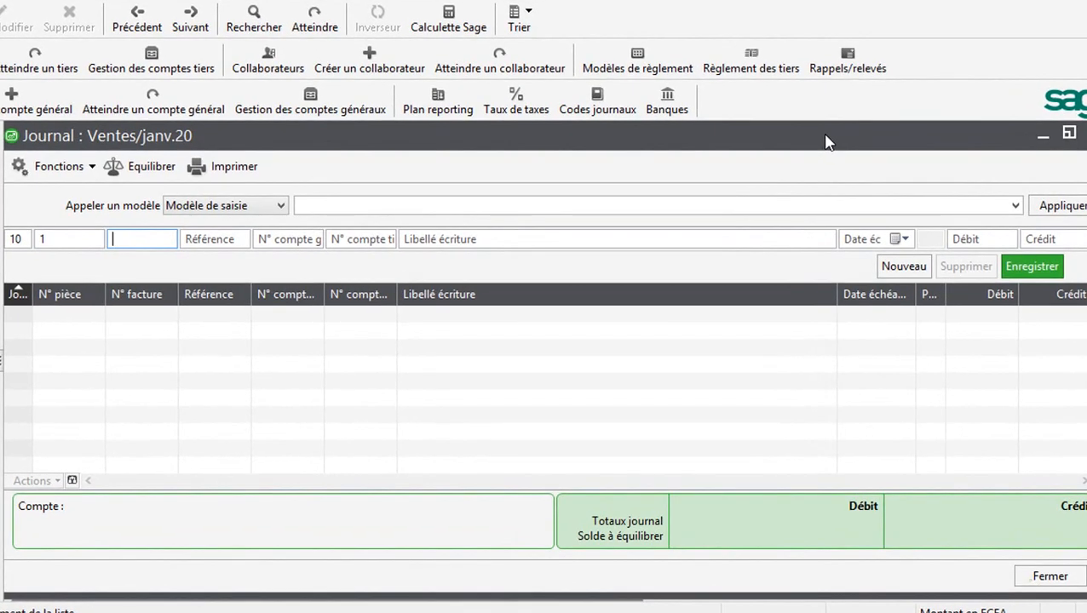
pyautogui.write('FA0012')
pyautogui.press('Tab')
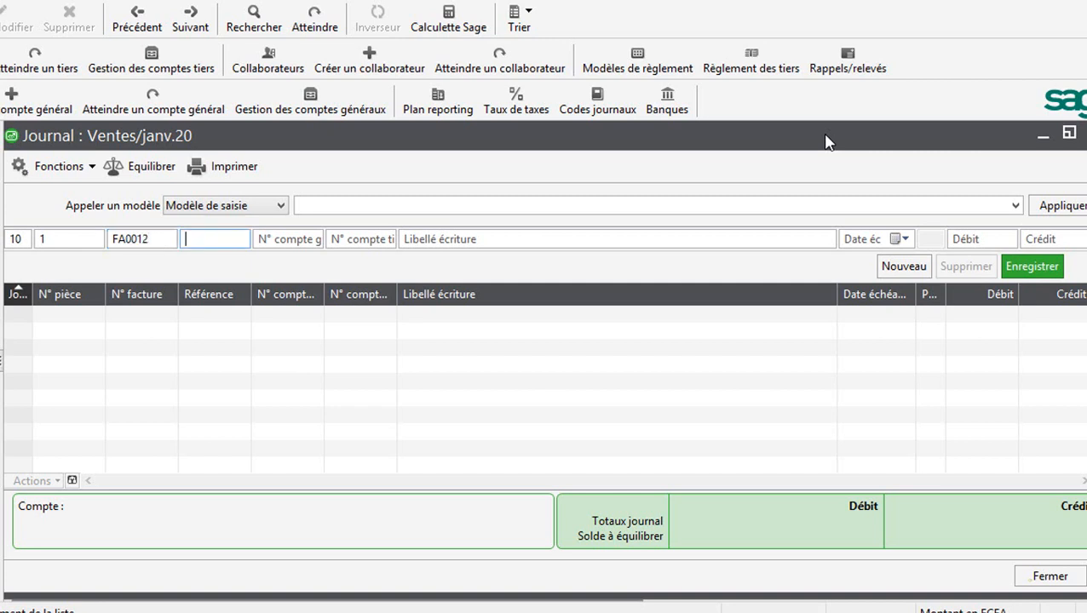
pyautogui.write('BG+')
pyautogui.press('BackSpace')
pyautogui.press('BackSpace')
pyautogui.write('C018/20')
pyautogui.press('Tab')
# Record the line on general account 701100 with the label FACTURE OMEGA and a credit of 1.000.000
pyautogui.write('701100')
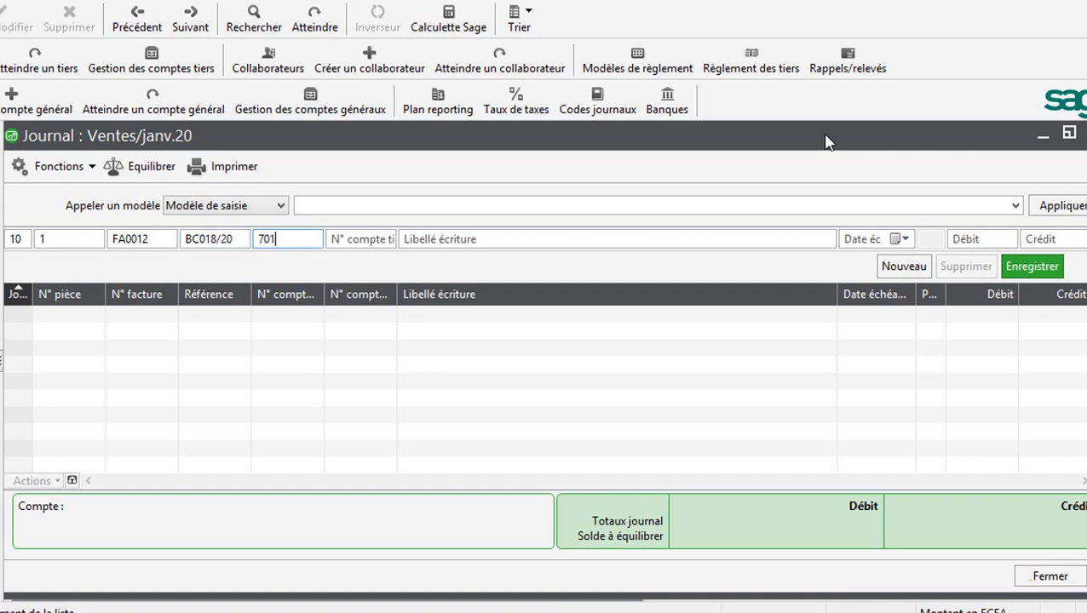
pyautogui.press('Tab')
pyautogui.write('F')
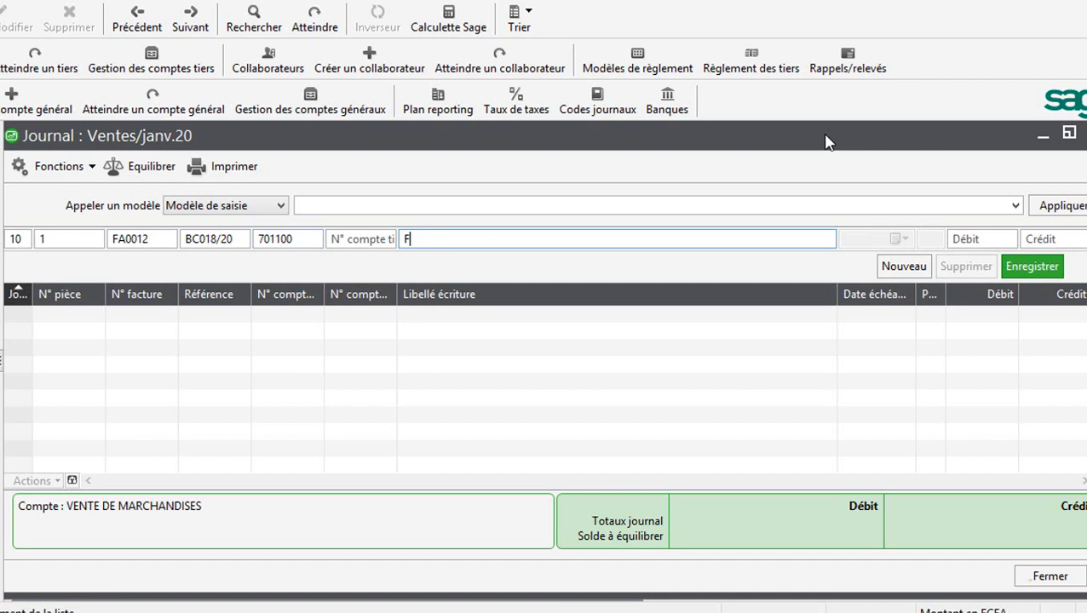
pyautogui.write('ACTURE OMEGA')
pyautogui.press('Tab')
pyautogui.press('Tab')
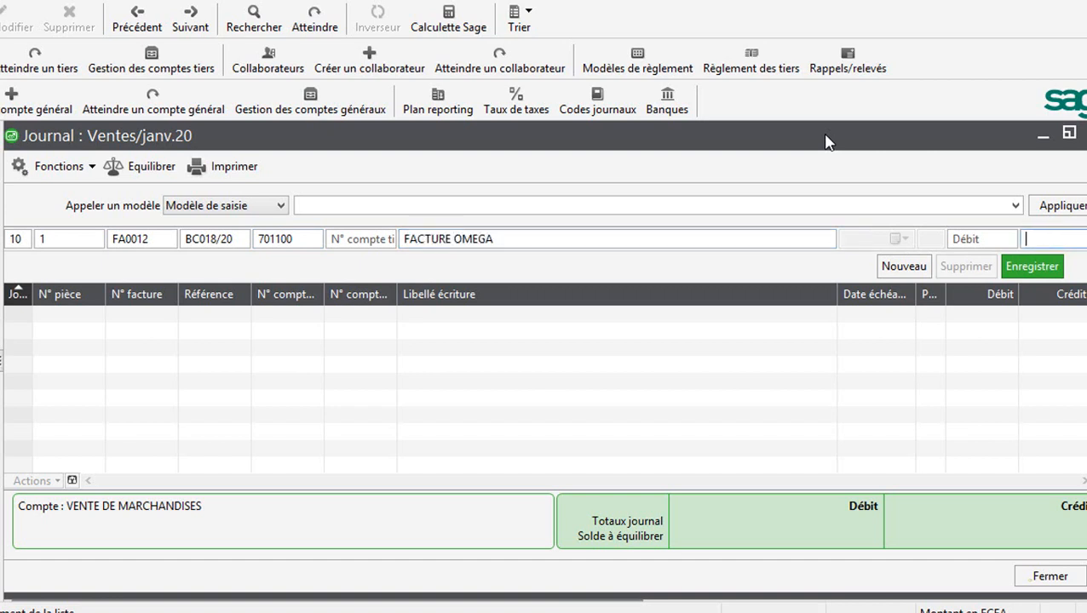
pyautogui.write('1.000.000')
pyautogui.press('Return')
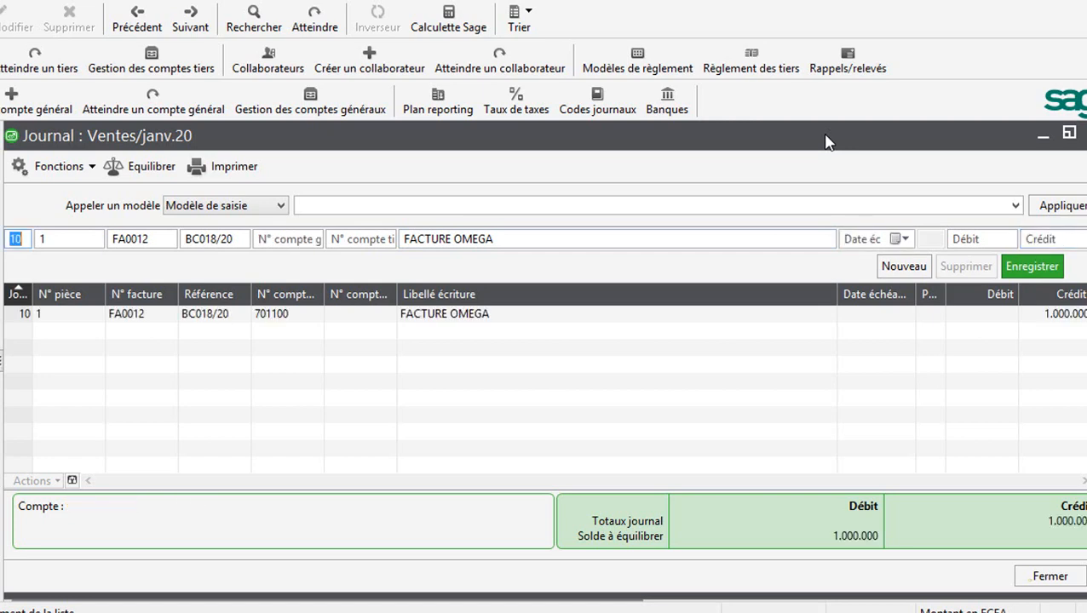
# Record the invoice's VAT line on general account 443000 with a credit of 180.000
pyautogui.press('Tab')
pyautogui.press('Tab')
pyautogui.press('Tab')
pyautogui.press('Tab')
pyautogui.write('440')
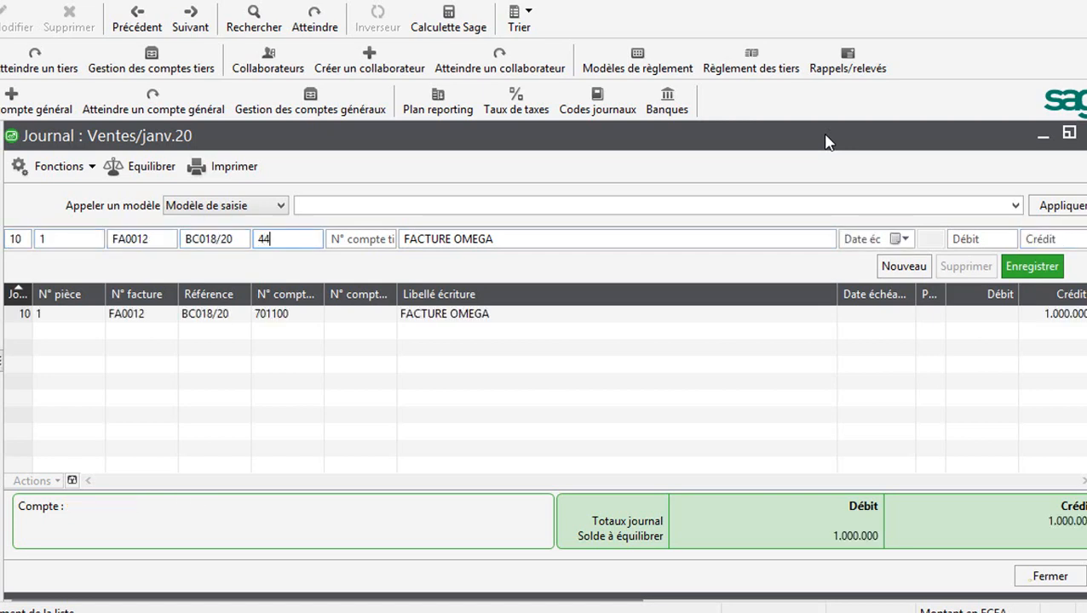
pyautogui.press('BackSpace')
pyautogui.write('00')
pyautogui.press('BackSpace')
pyautogui.press('BackSpace')
pyautogui.write('3000')
pyautogui.press('Tab')
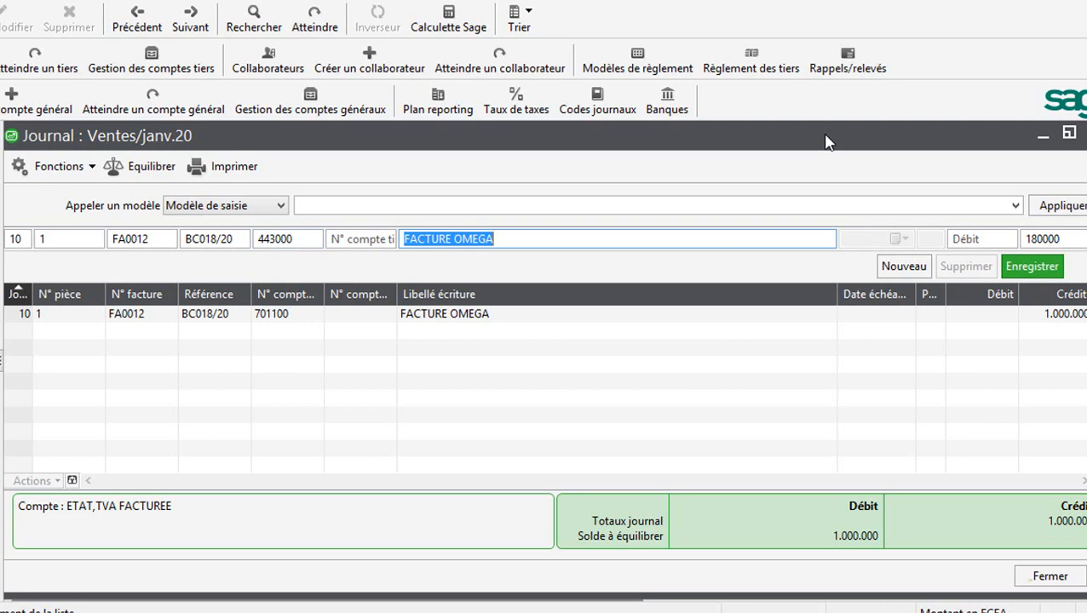
pyautogui.press('Return')
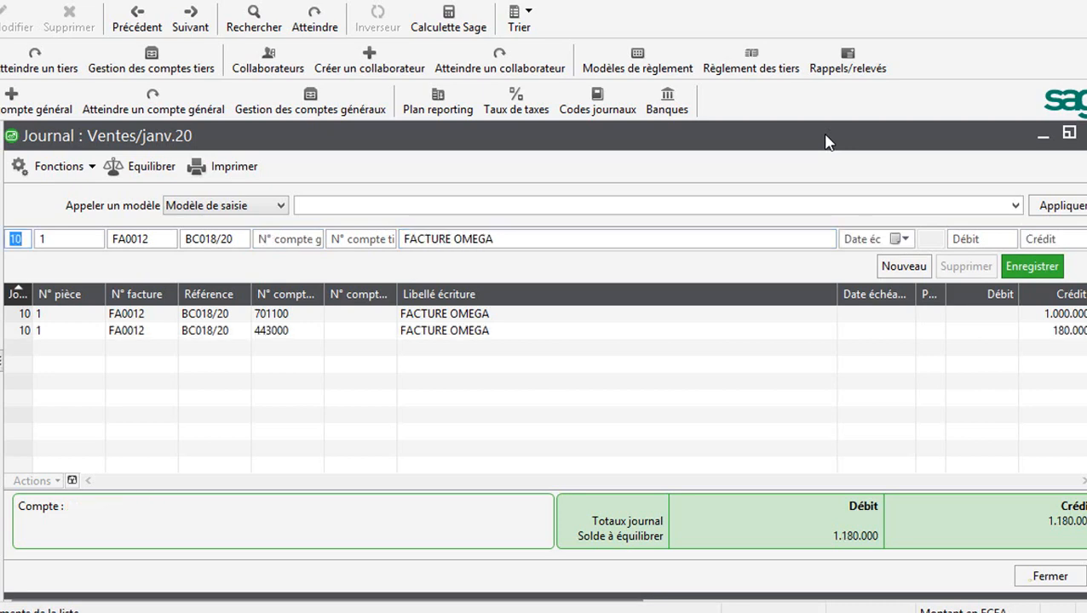
# Record the customer line for third-party account OMEGA on general account 411000 with due date 100120 and a debit of 1.180.000
pyautogui.press('Tab')
pyautogui.press('Tab')
pyautogui.press('Tab')
pyautogui.press('Tab')
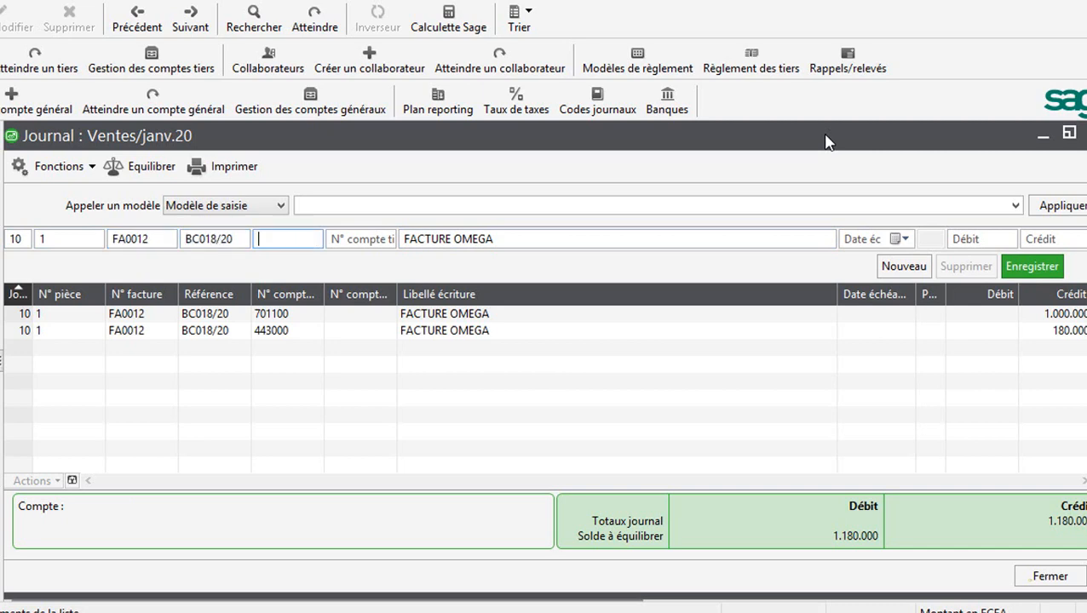
pyautogui.press('Tab')
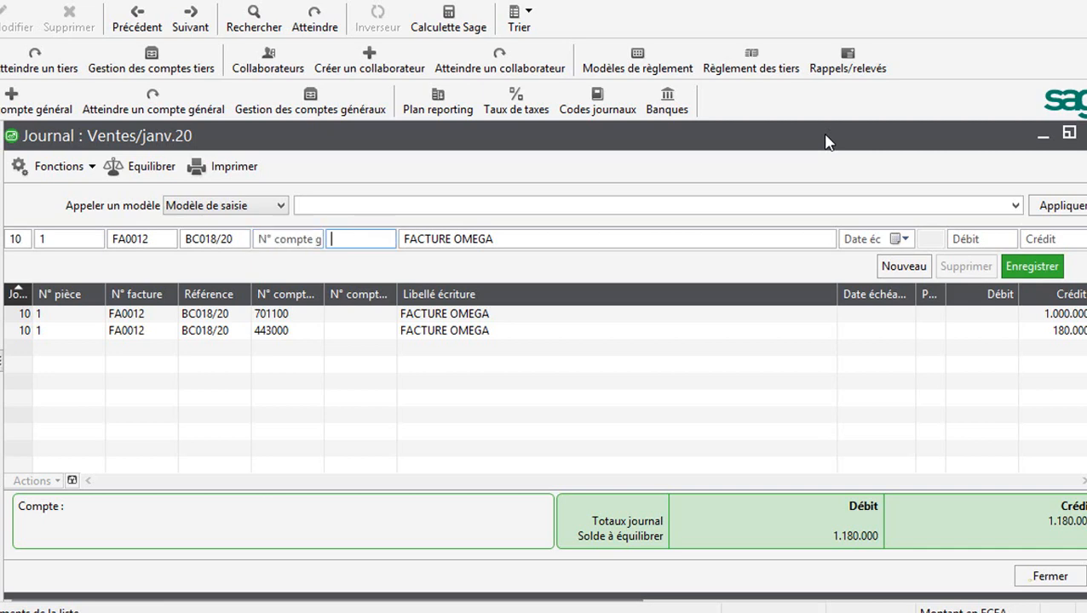
pyautogui.write('4110')
pyautogui.press('Tab')
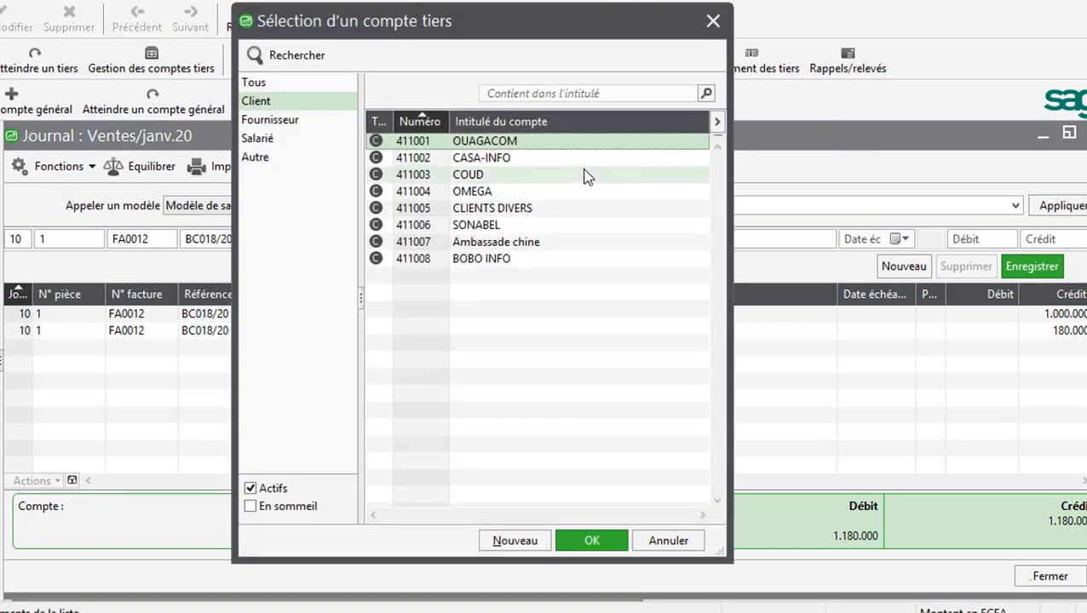
pyautogui.doubleClick(477, 192)
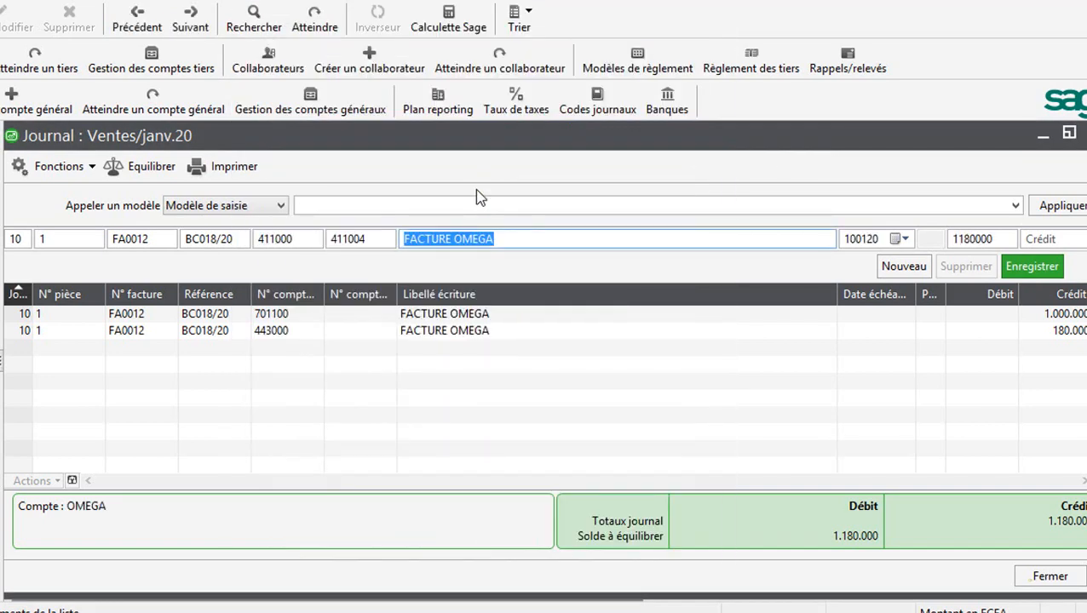
pyautogui.press('Return')
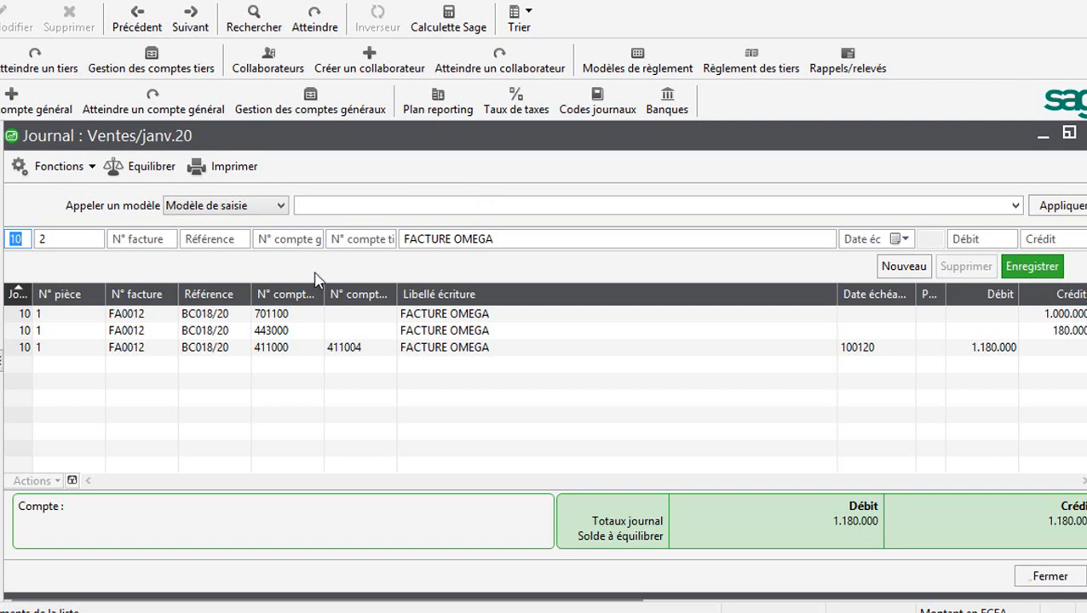
# Go through the three lines of the OMEGA invoice and display the complete accounting voucher from its customer line
pyautogui.click(219, 316)
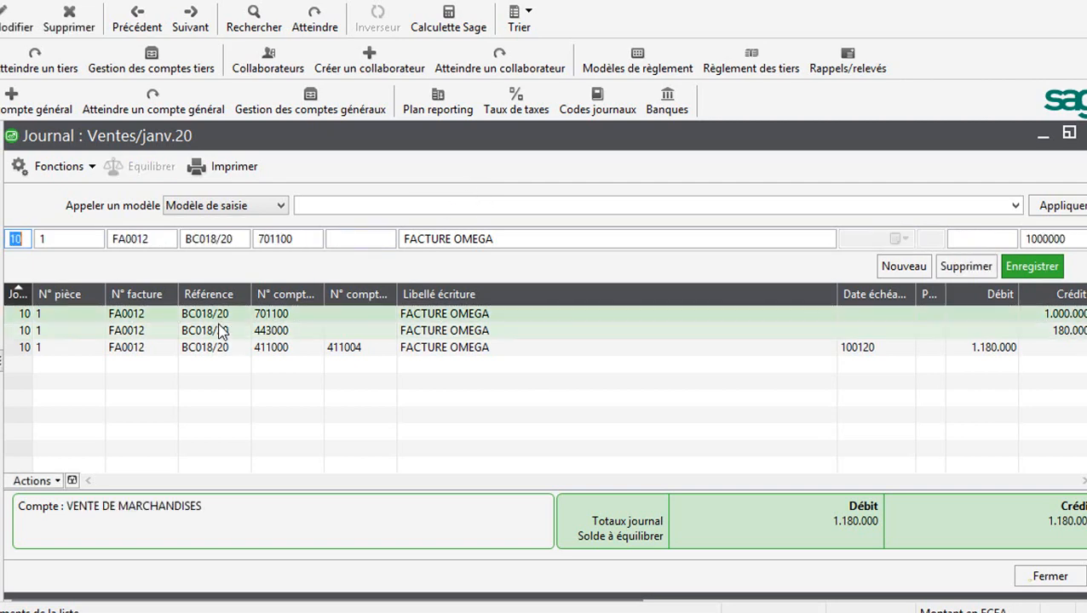
pyautogui.click(219, 333)
pyautogui.click(219, 349)
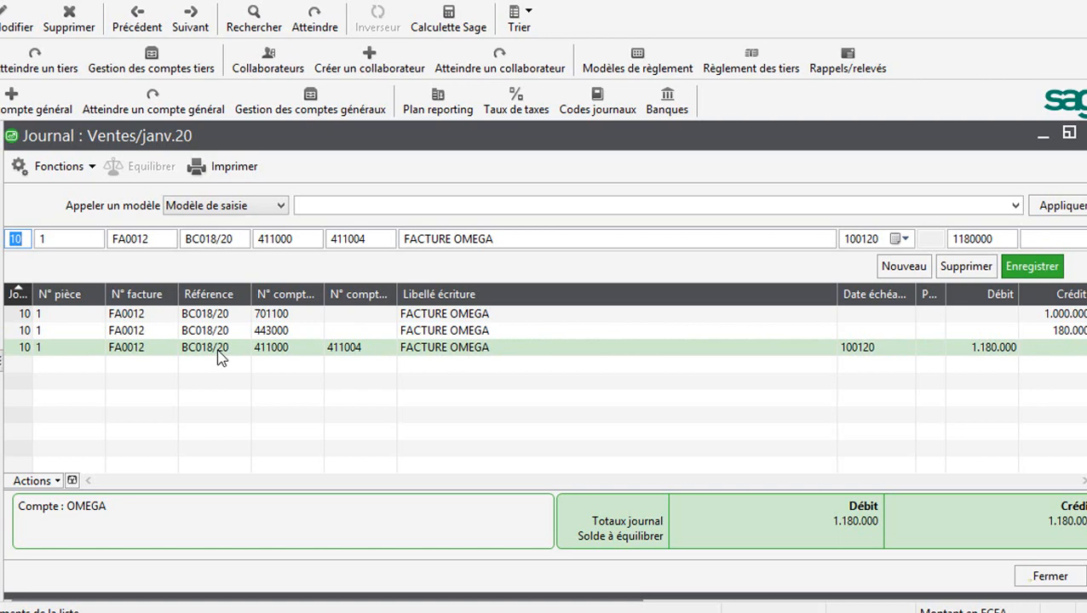
pyautogui.click(60, 482)
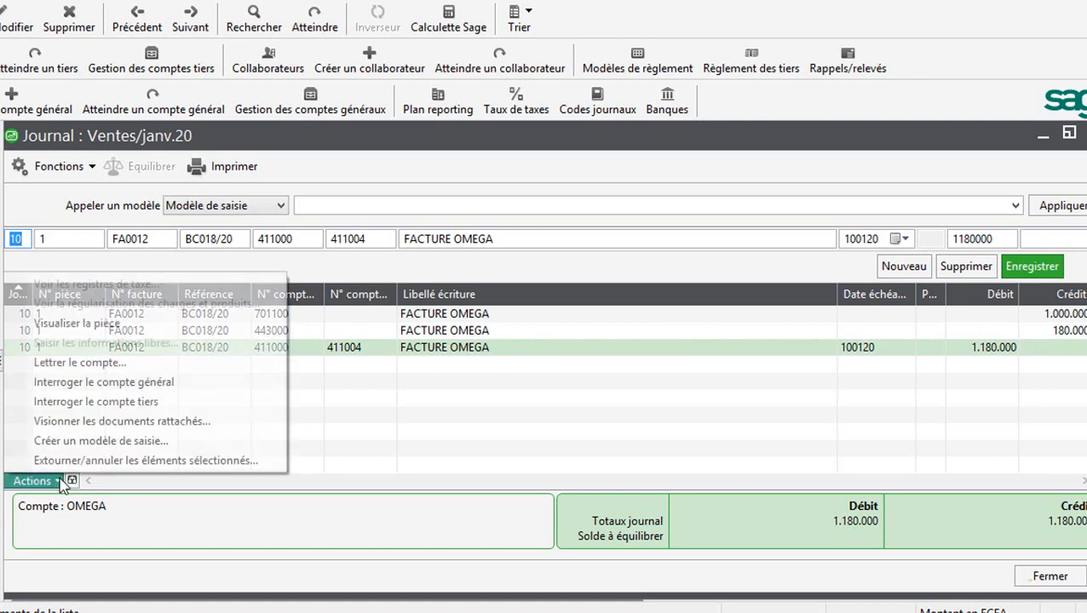
pyautogui.click(78, 327)
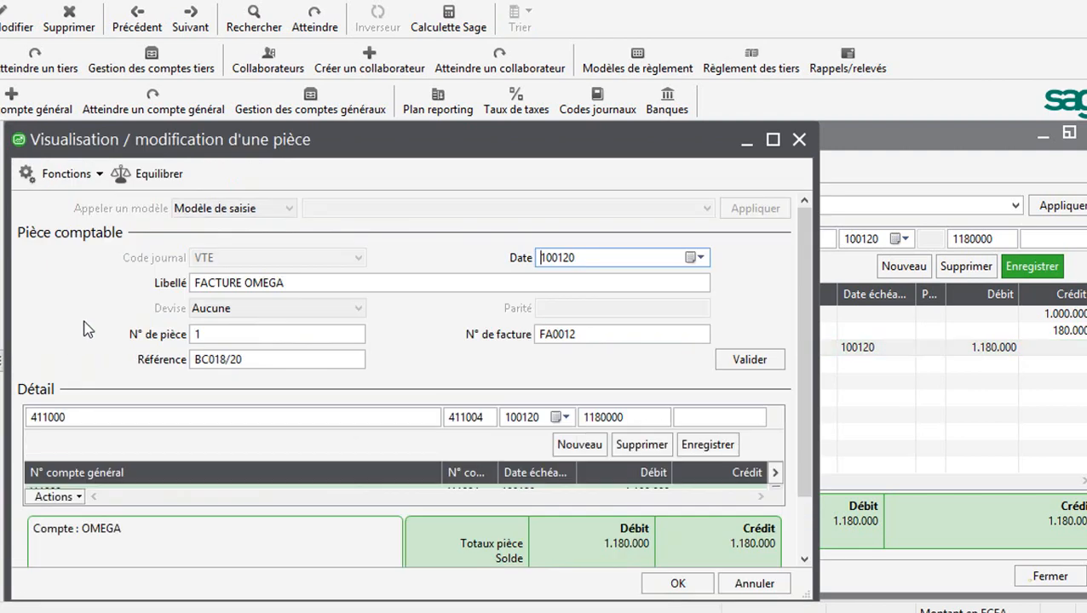
# Set the OMEGA voucher's invoice number to FA0014 and its reference to BC019/20, and validate the voucher
pyautogui.click(590, 339)
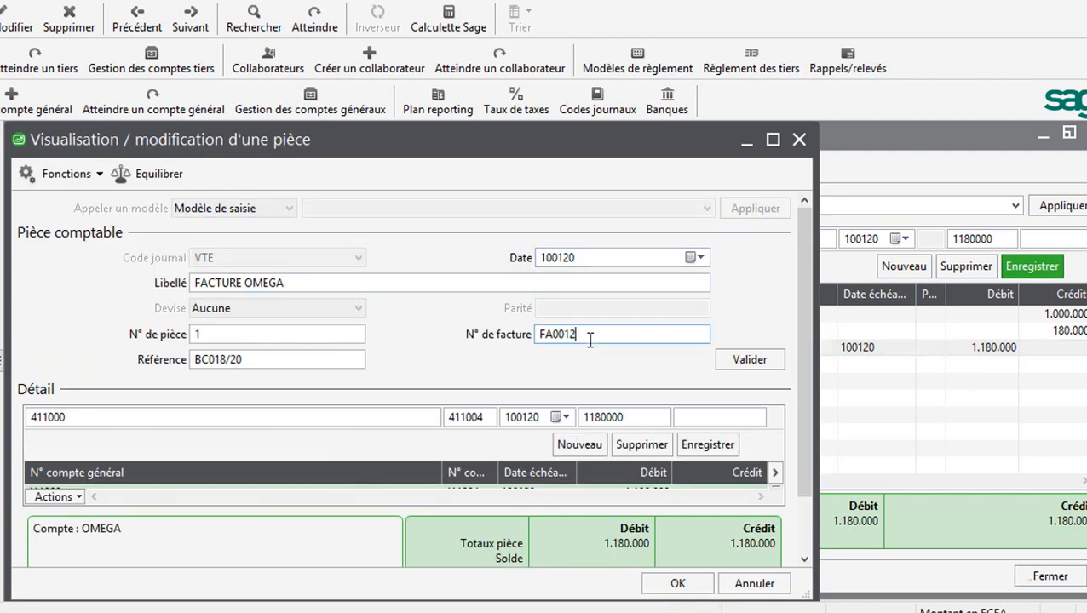
pyautogui.press('BackSpace')
pyautogui.write('4')
pyautogui.click(226, 361)
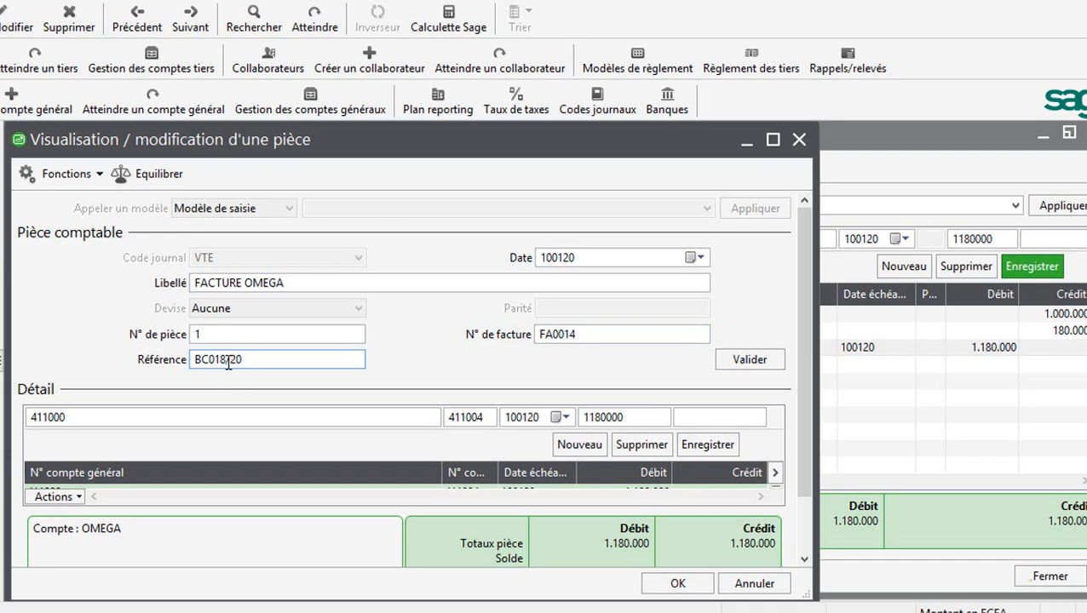
pyautogui.press('BackSpace')
pyautogui.write('9')
pyautogui.click(676, 585)
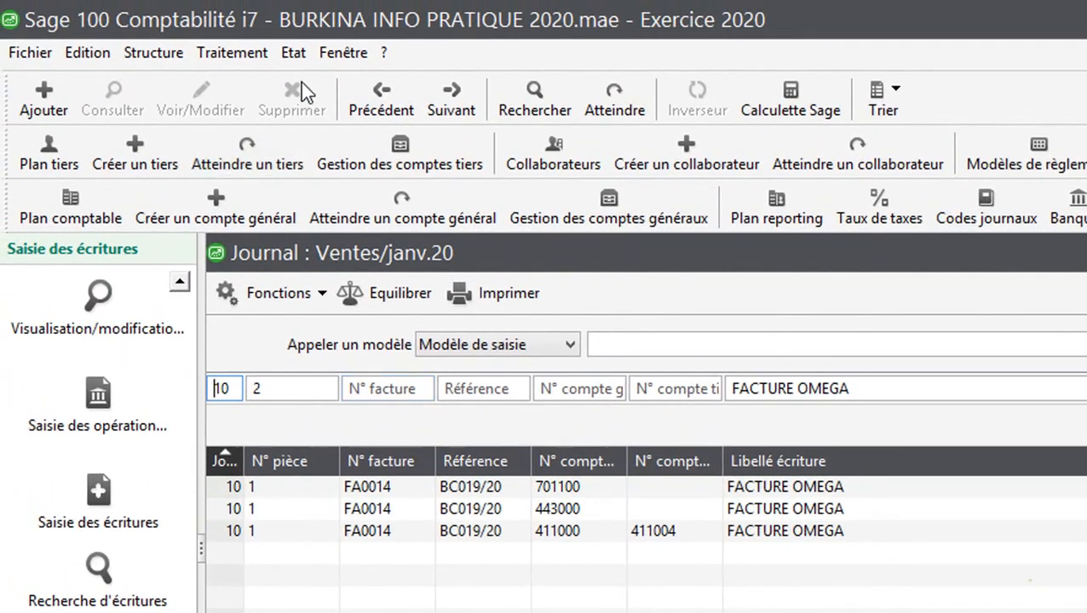
pyautogui.click(335, 53)
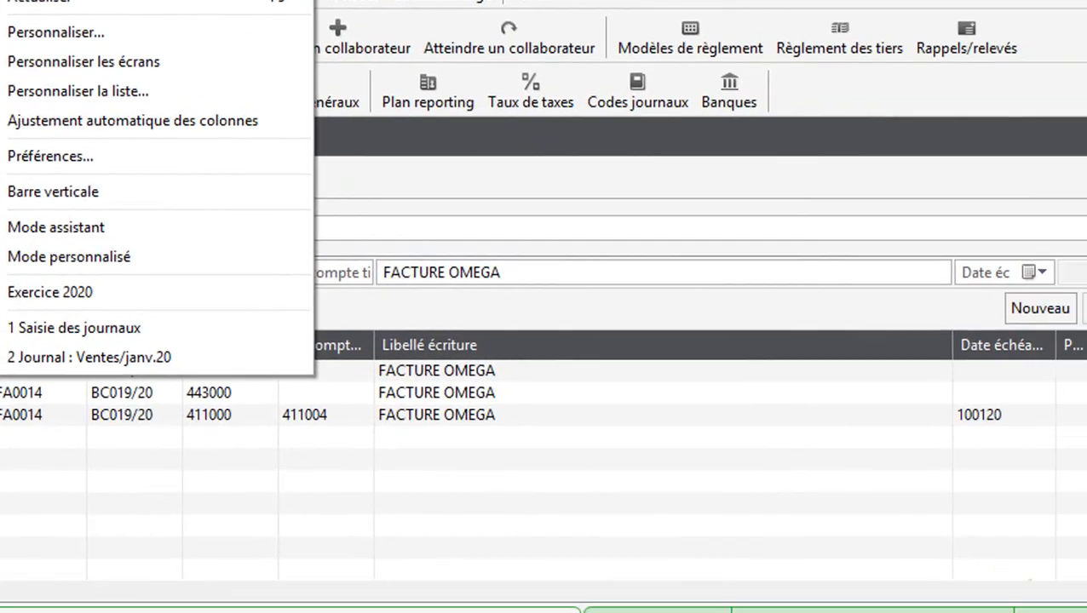
pyautogui.click(1044, 70)
pyautogui.click(1044, 70)
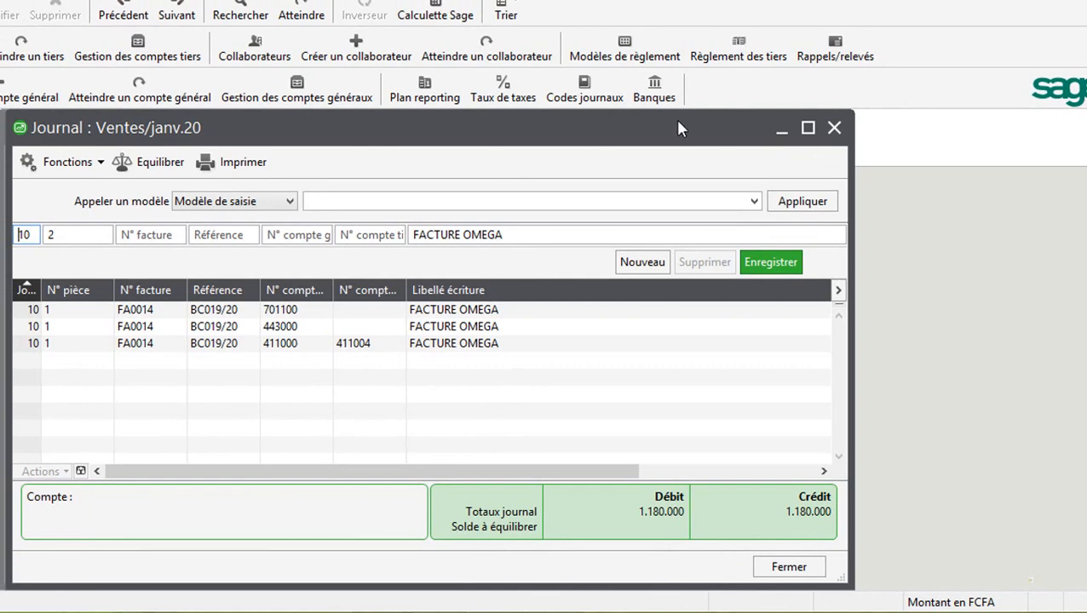
# Uncover the journal list and open the sales journal (VTE) for February 2020 from it
pyautogui.moveTo(679, 128); pyautogui.dragTo(945, 177)
pyautogui.moveTo(973, 219); pyautogui.dragTo(1069, 120)
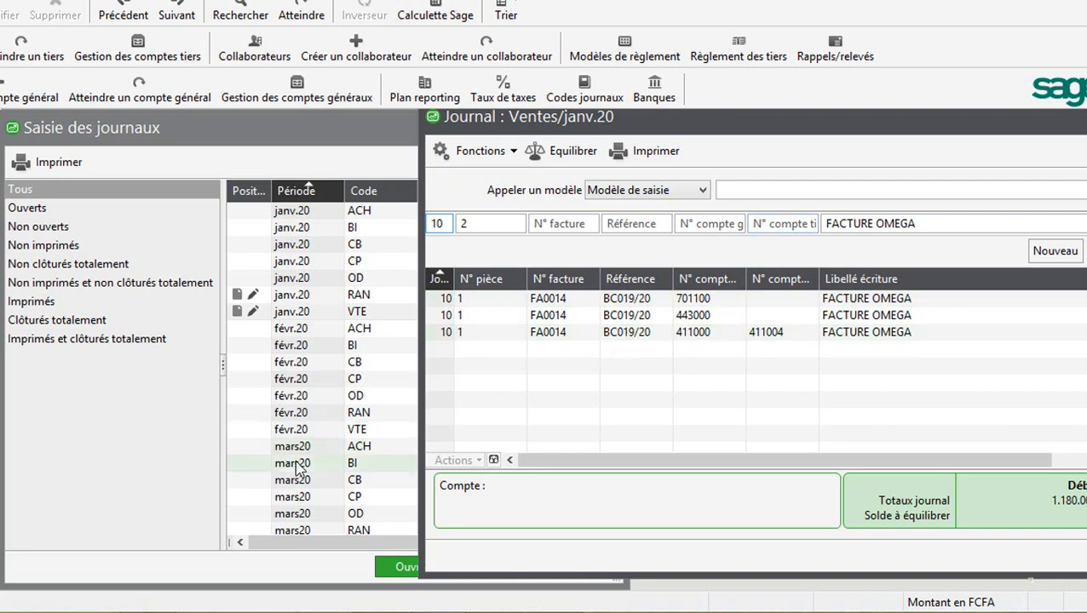
pyautogui.doubleClick(360, 431)
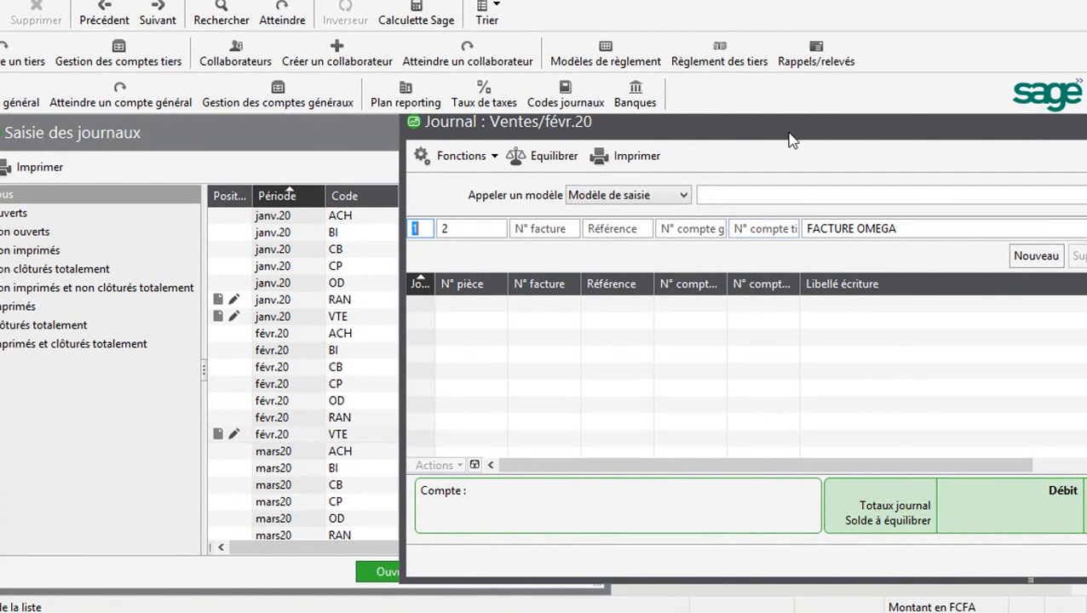
pyautogui.moveTo(790, 141); pyautogui.dragTo(492, 176)
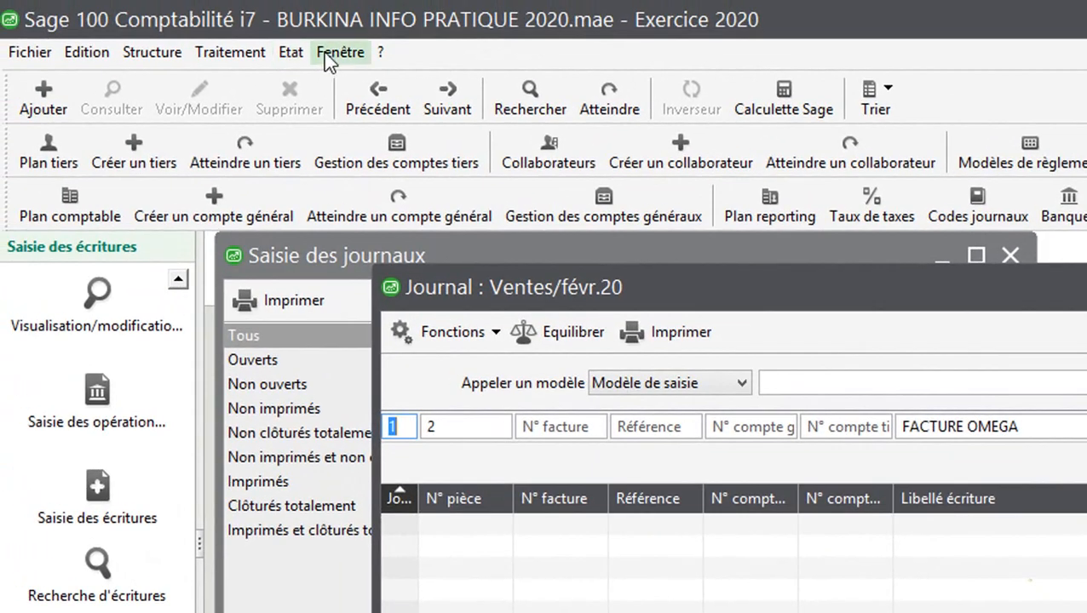
# Set the multi-window display preference to open elements in separate windows
pyautogui.click(324, 52)
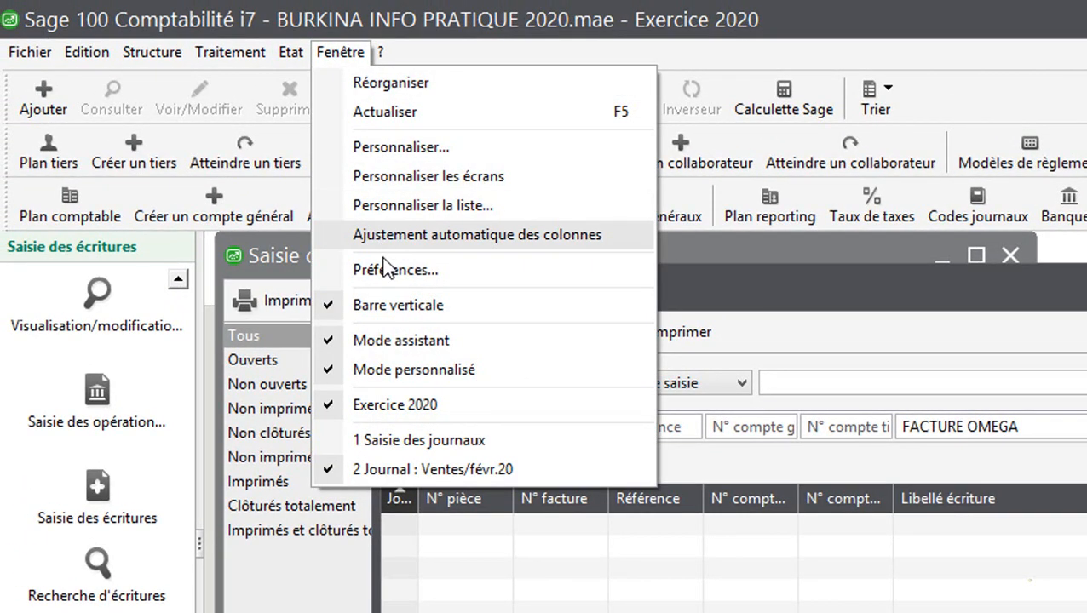
pyautogui.click(383, 148)
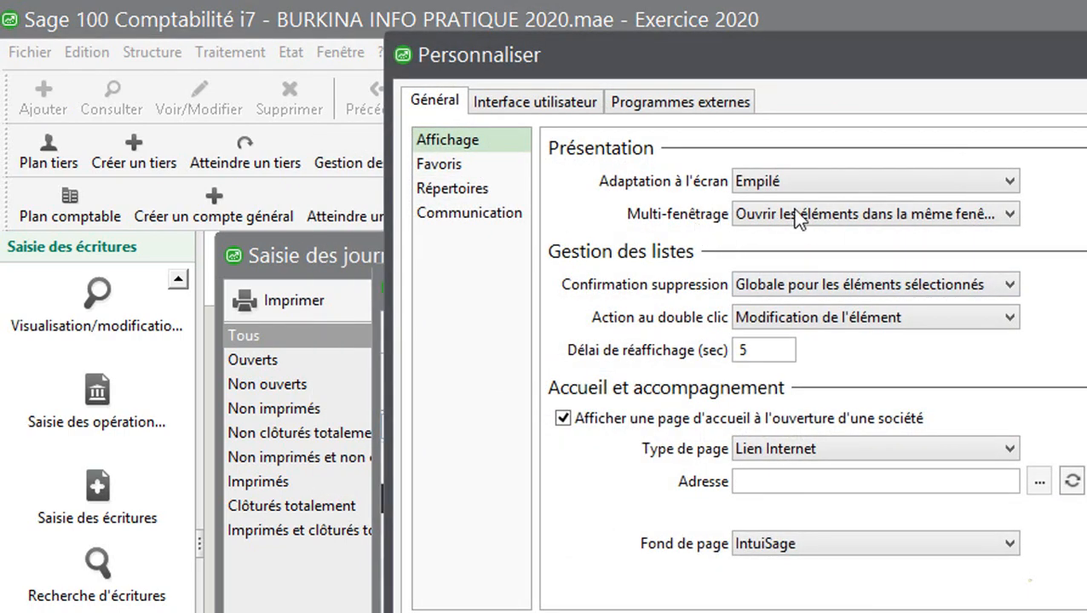
pyautogui.click(993, 214)
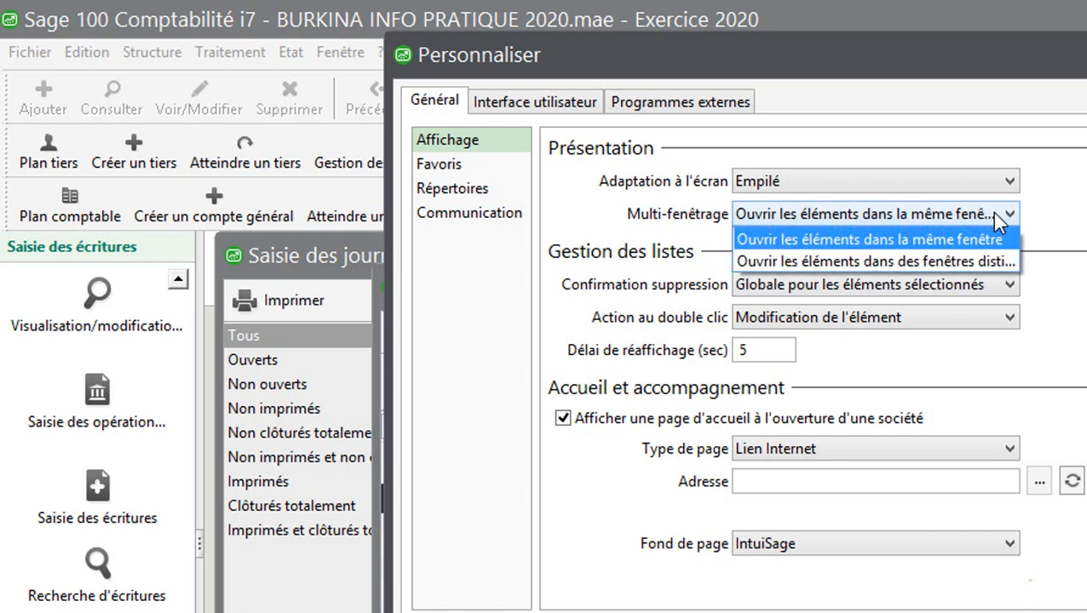
pyautogui.click(948, 264)
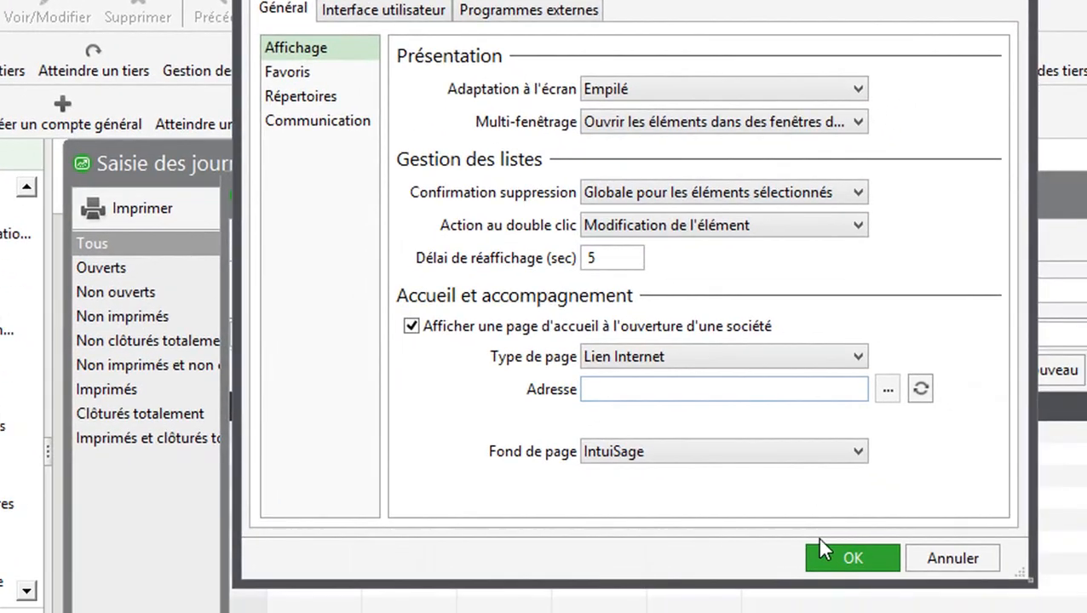
pyautogui.click(835, 559)
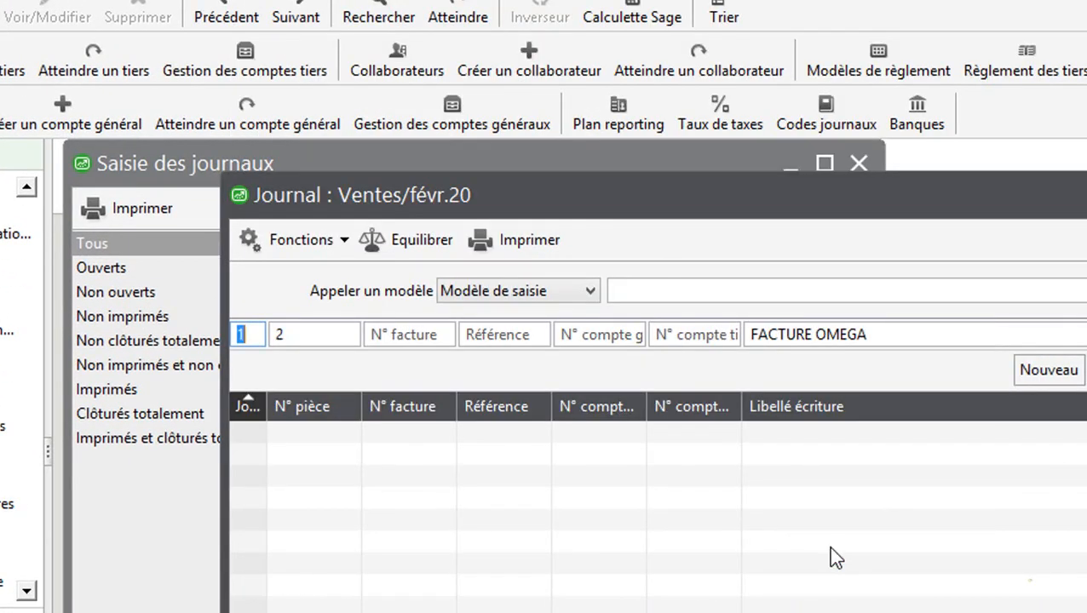
# Open the January 2020 sales journal (VTE) as well and arrange it side by side with the February one
pyautogui.click(561, 155)
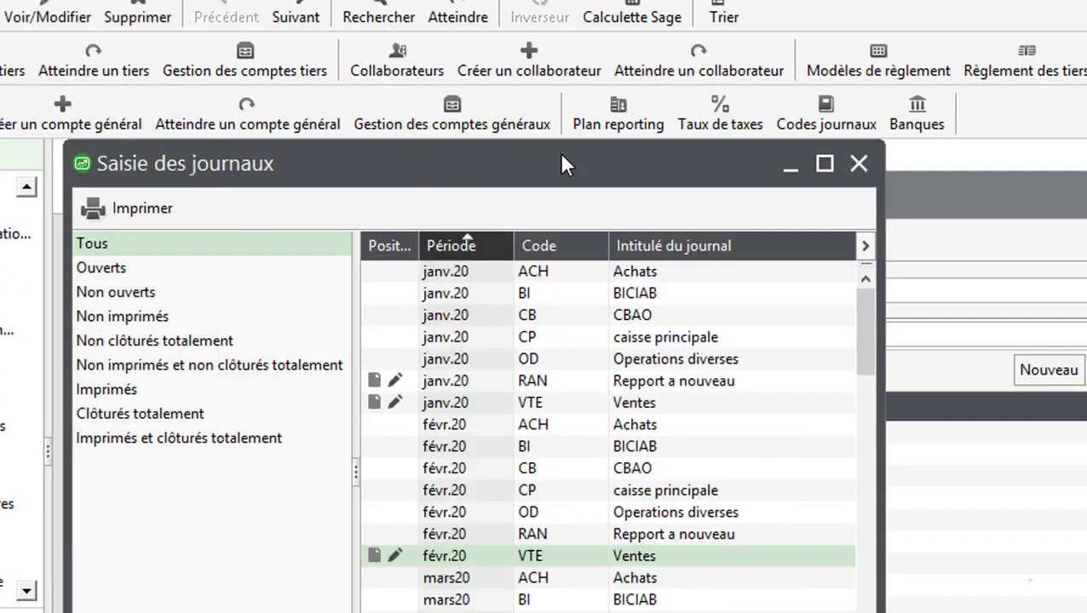
pyautogui.doubleClick(472, 405)
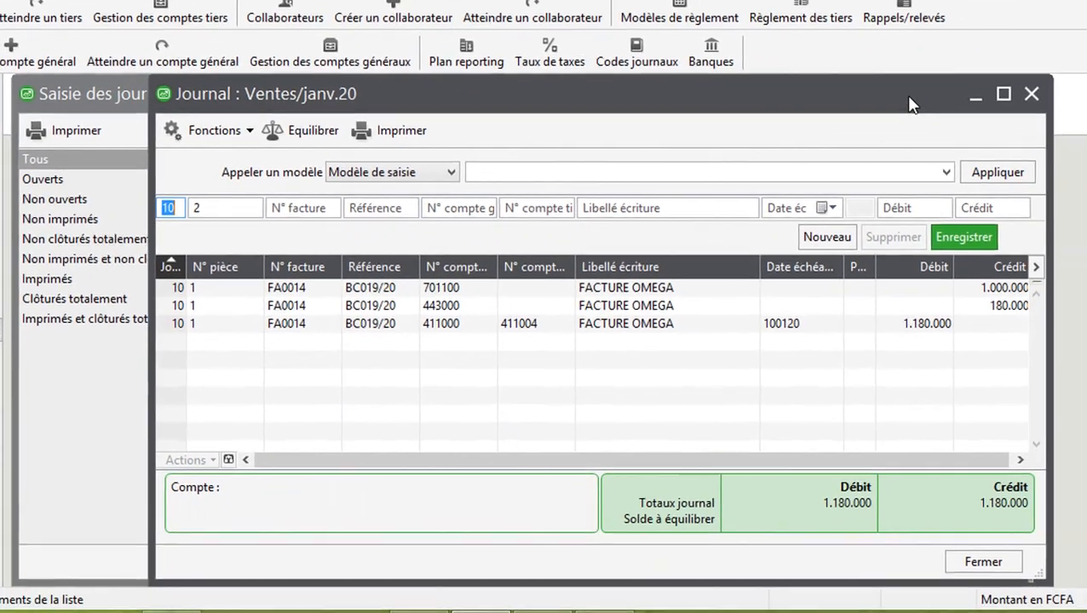
pyautogui.moveTo(901, 99); pyautogui.dragTo(626, 109)
pyautogui.click(882, 117)
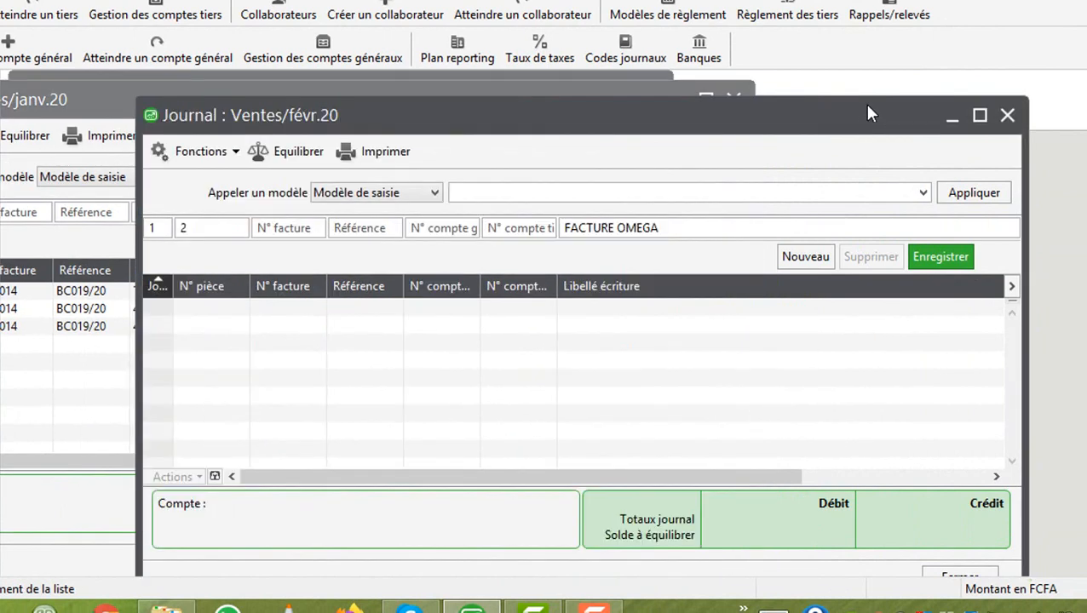
pyautogui.moveTo(869, 113); pyautogui.dragTo(1086, 91)
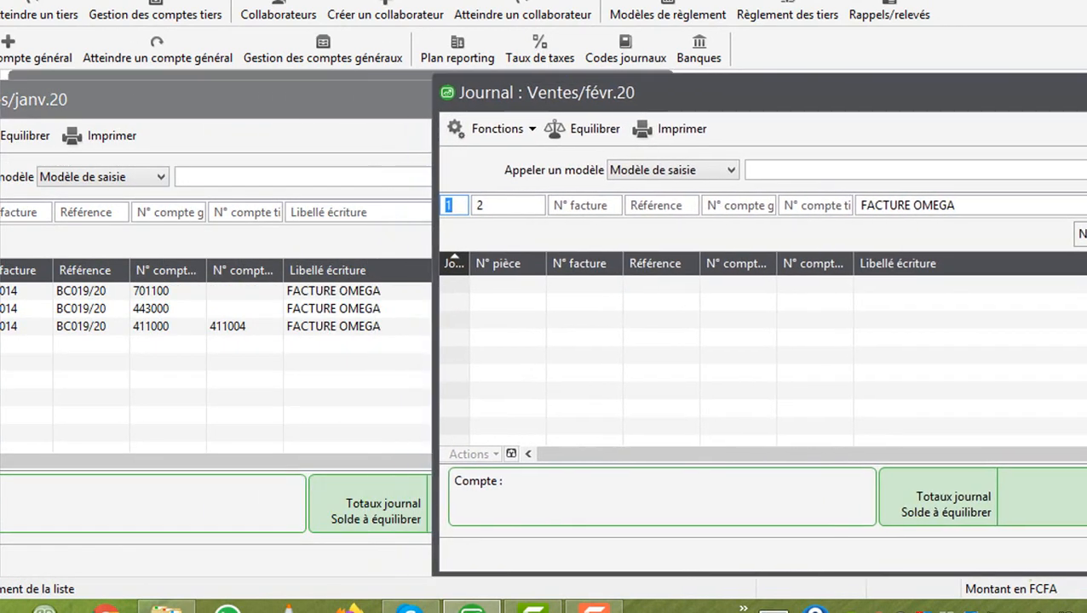
# Select all the OMEGA invoice lines in the January sales journal and start transferring them to the February sales journal
pyautogui.click(358, 292)
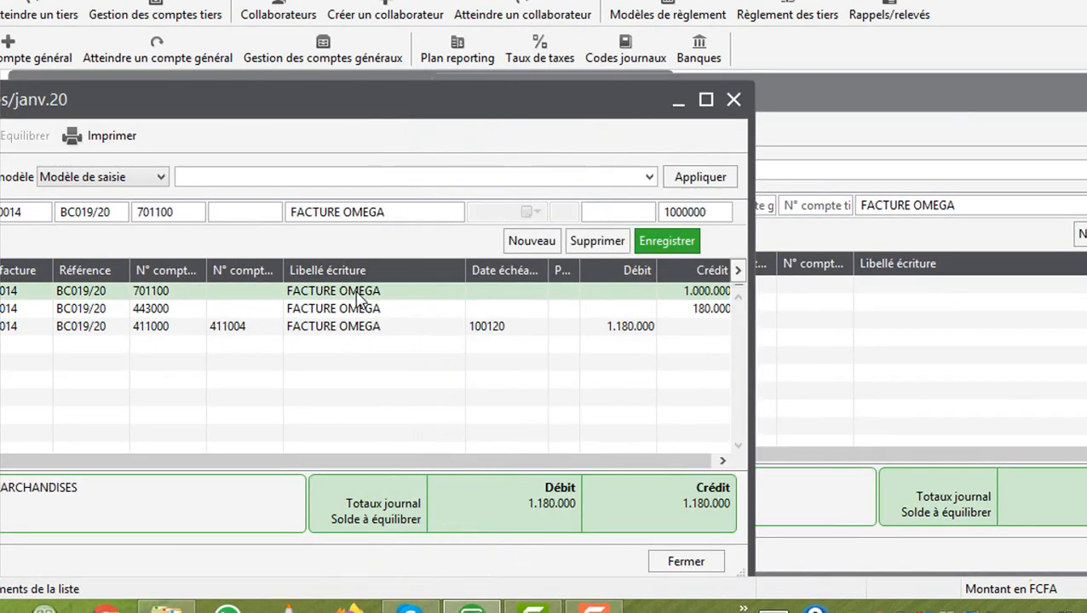
pyautogui.rightClick(359, 296)
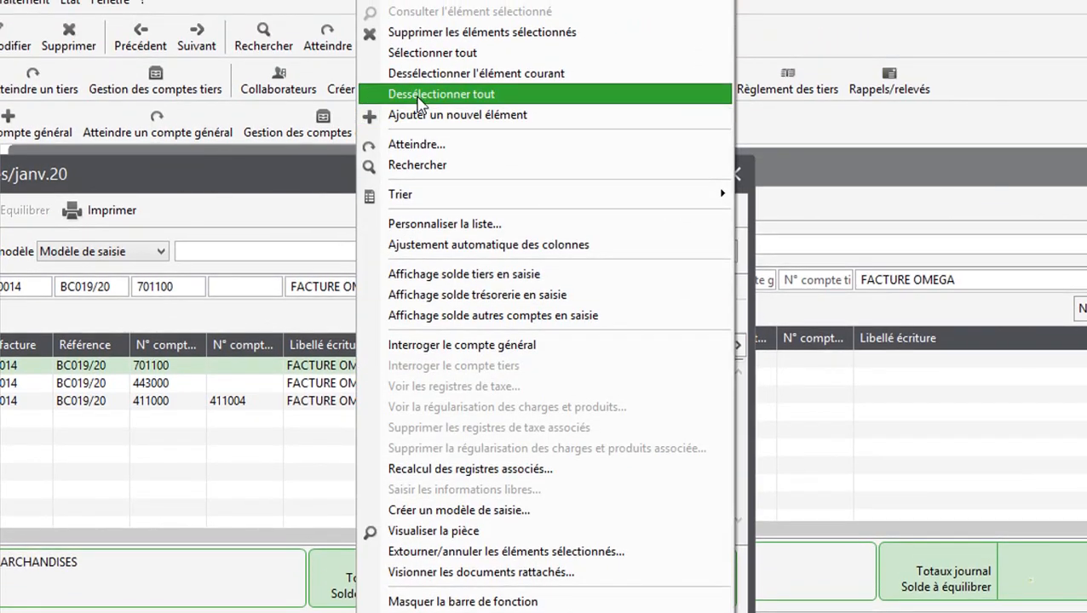
pyautogui.click(430, 51)
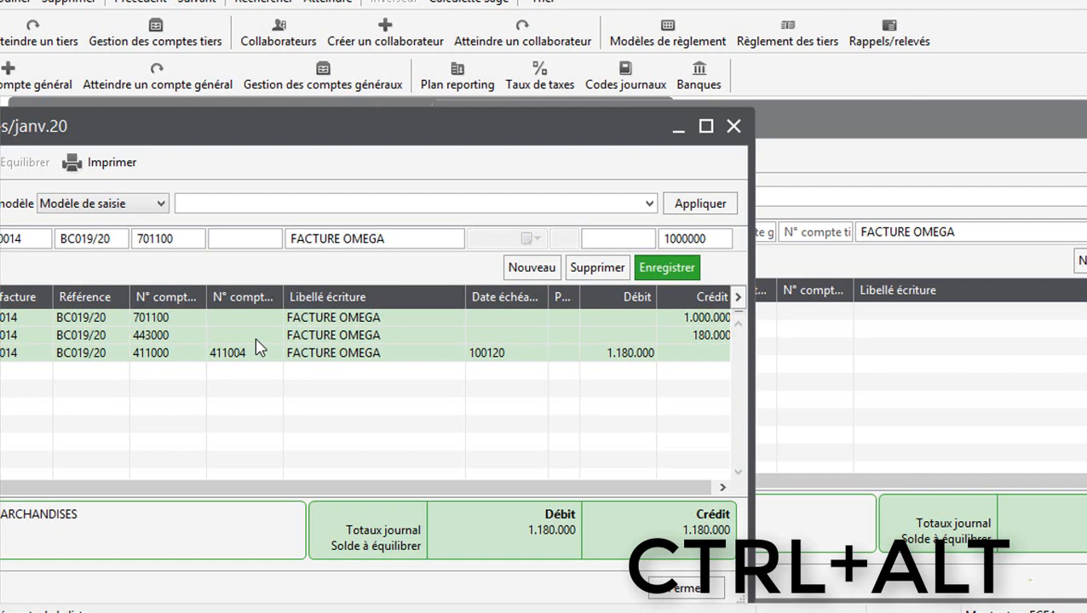
pyautogui.moveTo(258, 348); pyautogui.dragTo(967, 349)
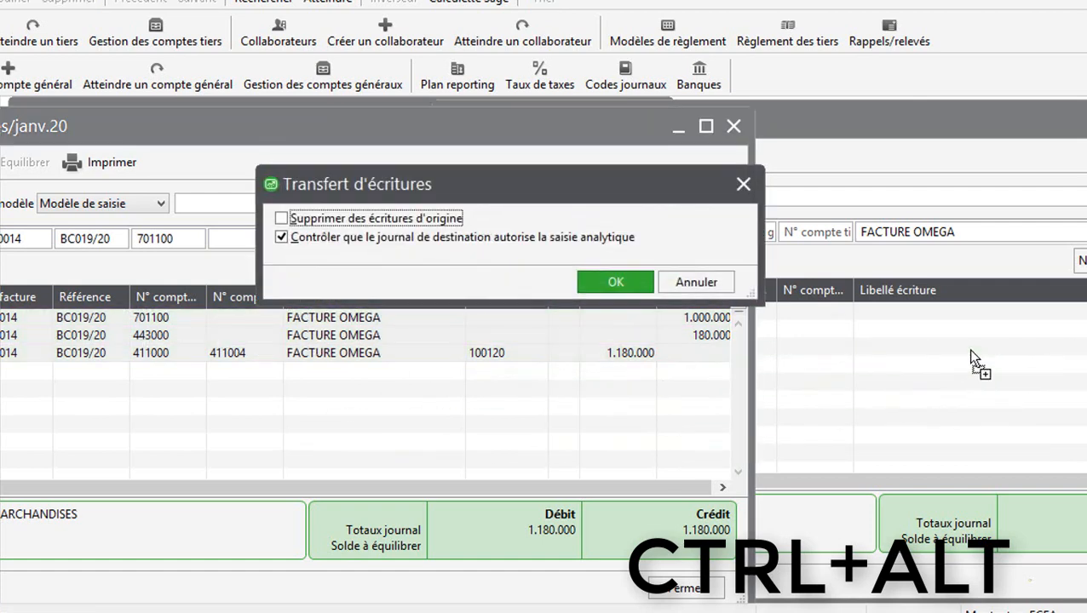
# Run the entry transfer with deletion of the original entries on and the analytical entry check off, accepting the earlier due date
pyautogui.click(362, 221)
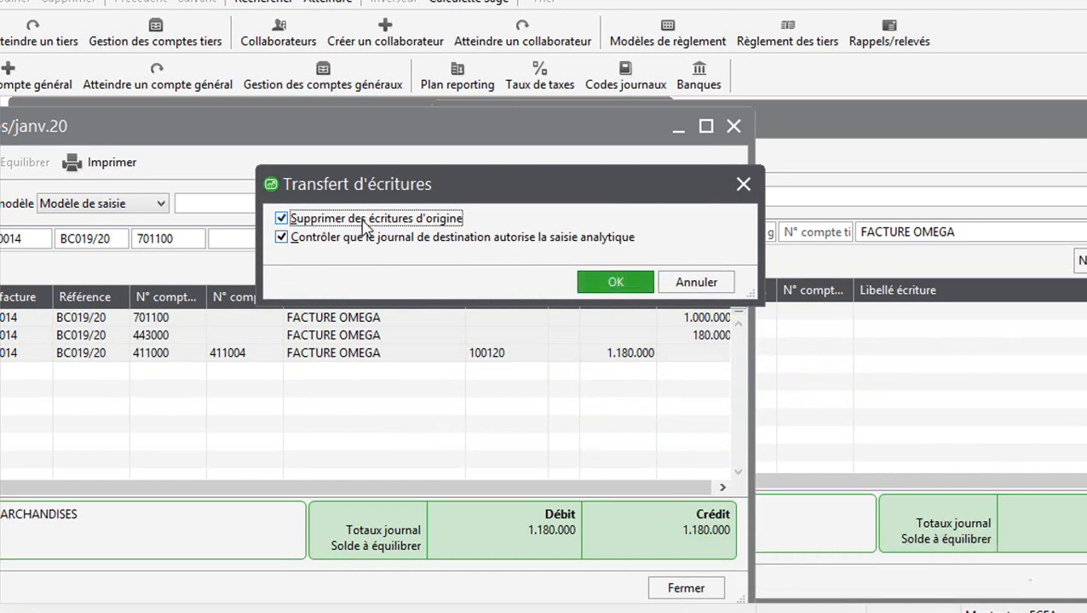
pyautogui.click(299, 242)
pyautogui.click(632, 292)
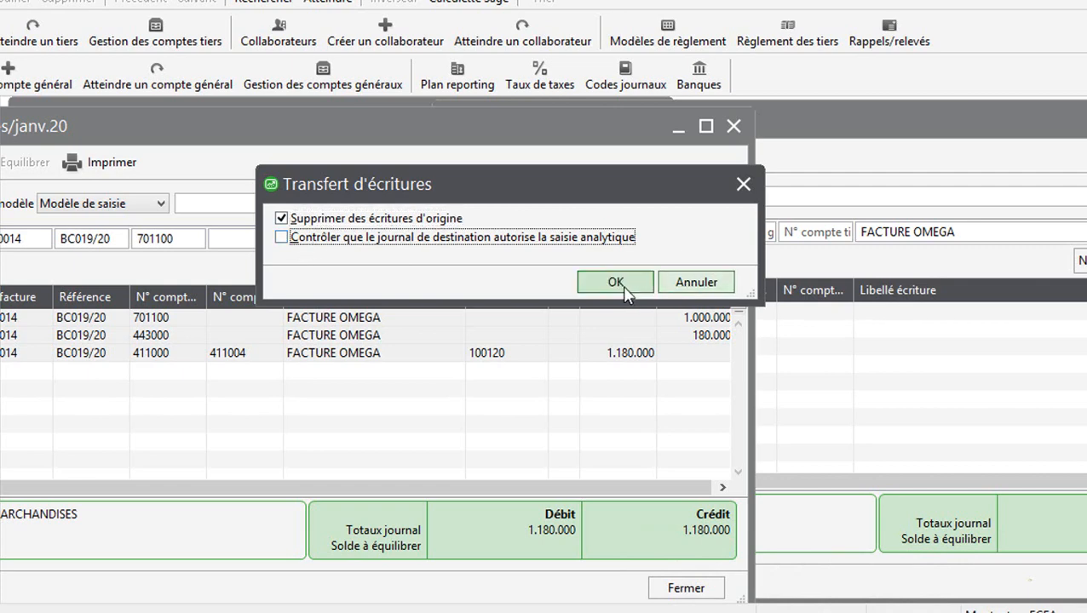
pyautogui.click(602, 347)
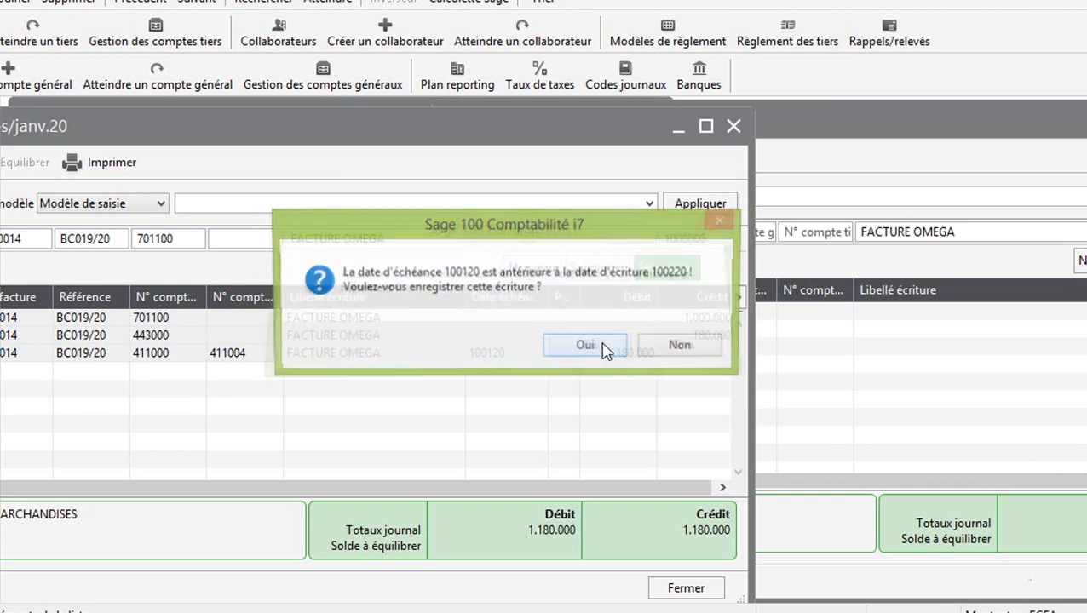
pyautogui.click(602, 348)
pyautogui.click(603, 348)
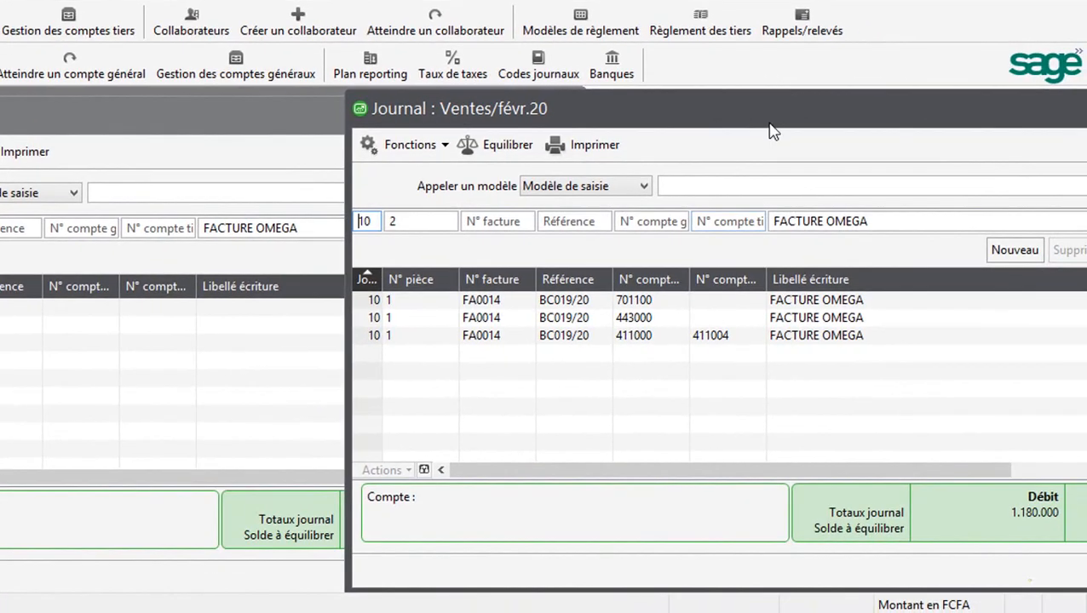
# Check the transferred lines in the maximized February sales journal and close both sales journals
pyautogui.moveTo(753, 123); pyautogui.dragTo(471, 126)
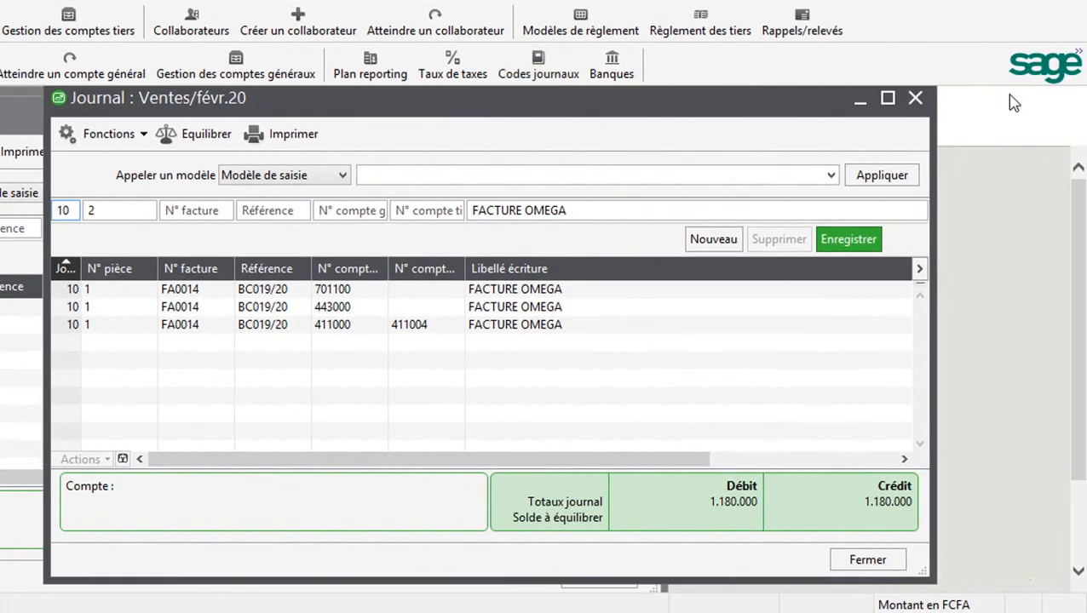
pyautogui.click(888, 99)
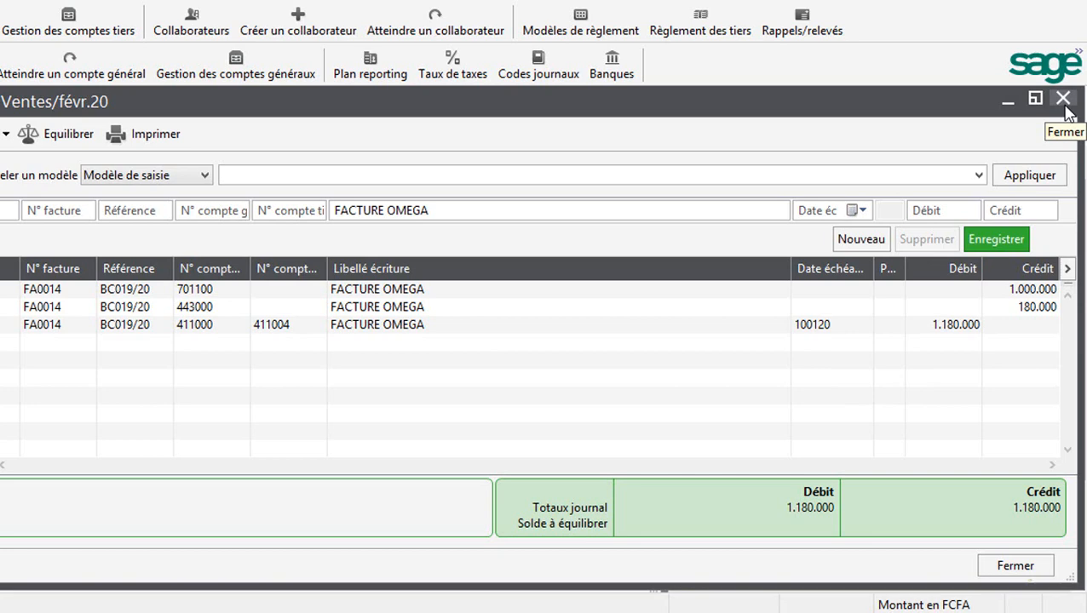
pyautogui.click(1035, 99)
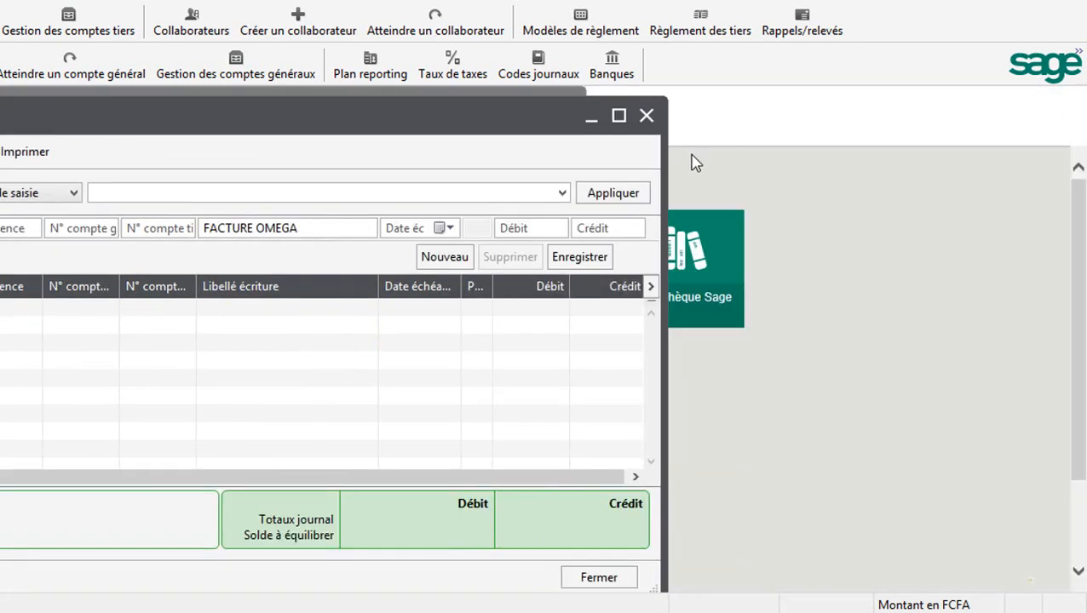
pyautogui.click(658, 119)
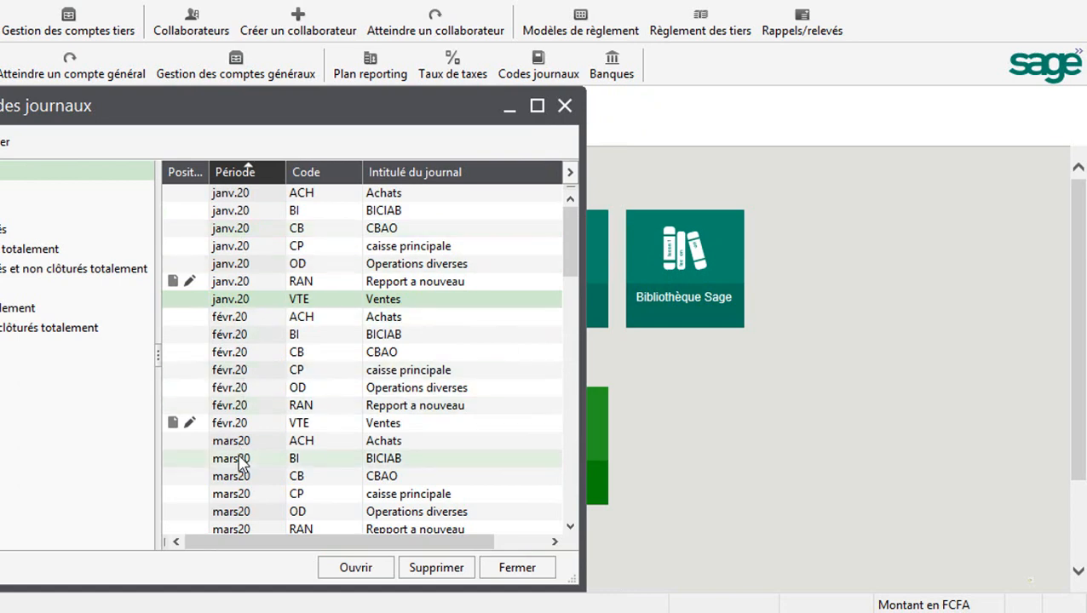
# Open the February 2020 BICIAB bank journal in a maximized window and begin an entry on day 15 with voucher number 1
pyautogui.doubleClick(295, 341)
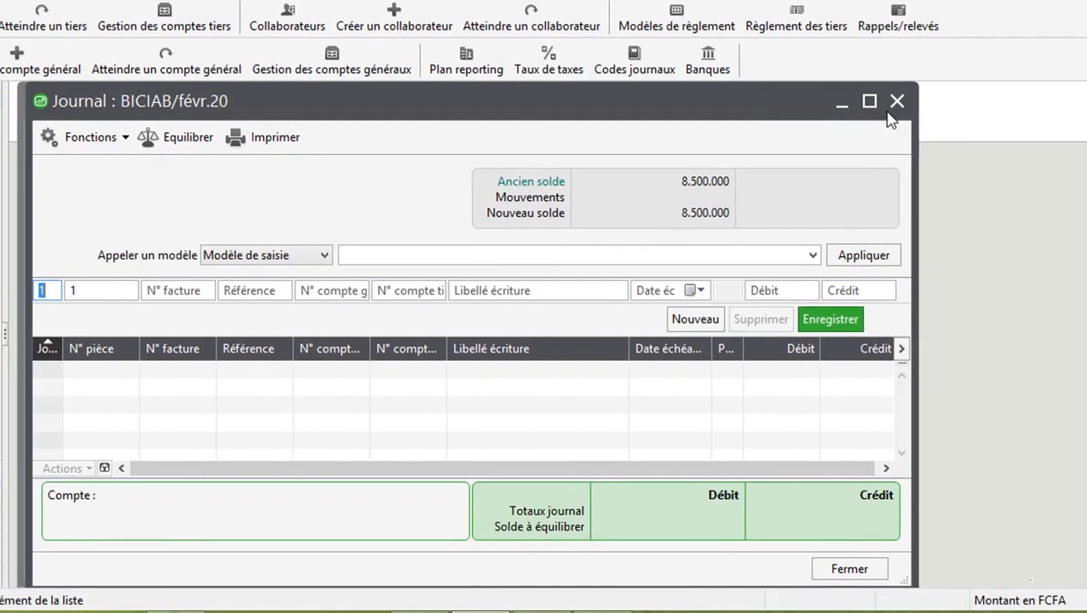
pyautogui.click(869, 101)
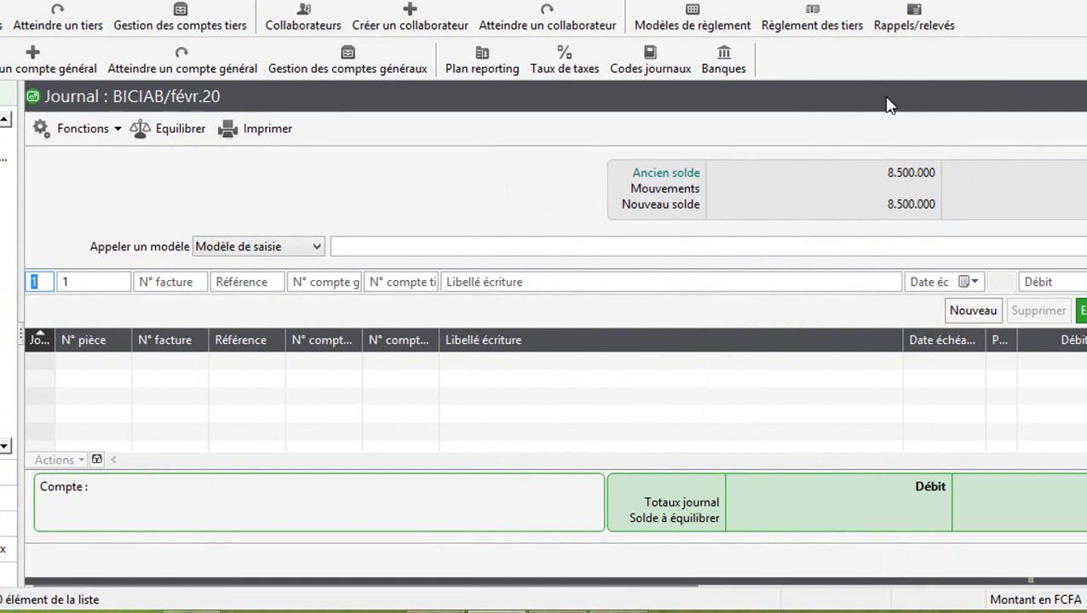
pyautogui.write('15')
pyautogui.press('Tab')
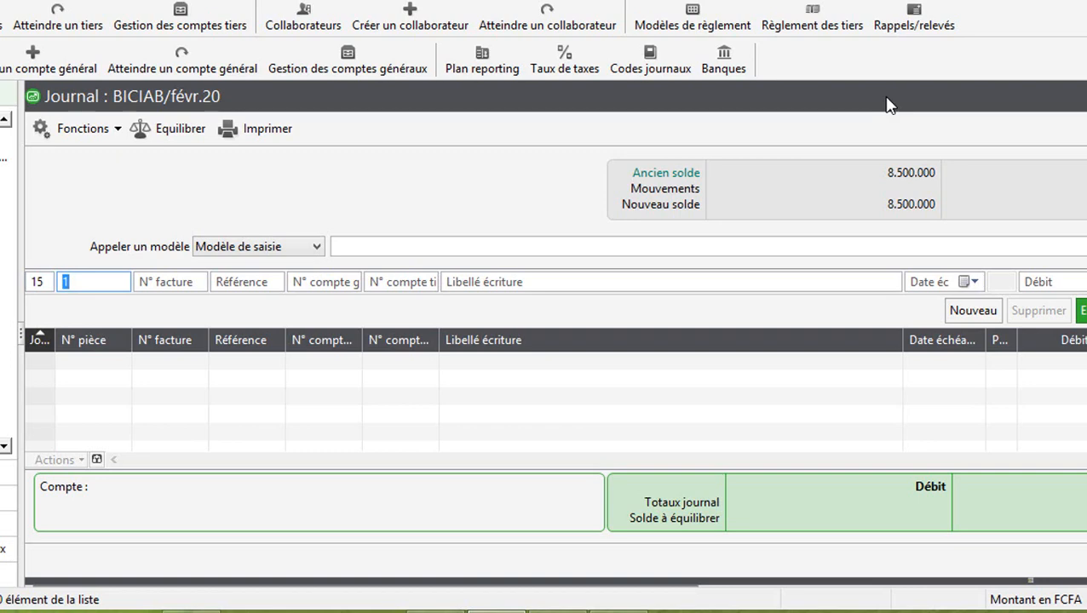
pyautogui.press('Tab')
# Enter FA0014 as the bank entry's invoice number and BUA 012459 as its reference
pyautogui.write('fa')
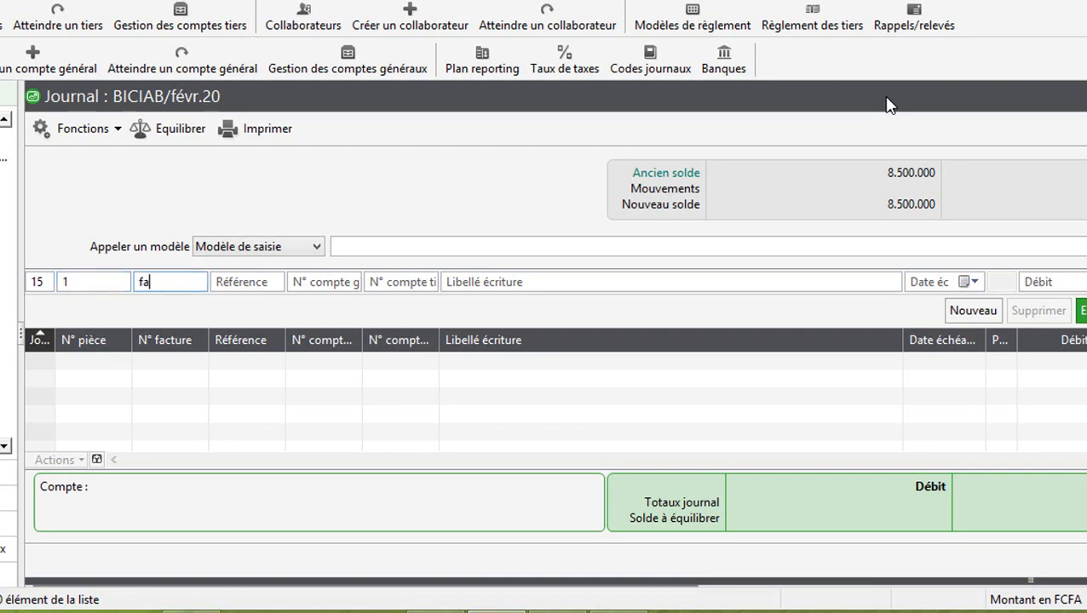
pyautogui.press('BackSpace')
pyautogui.press('BackSpace')
pyautogui.write('FA0014')
pyautogui.press('Tab')
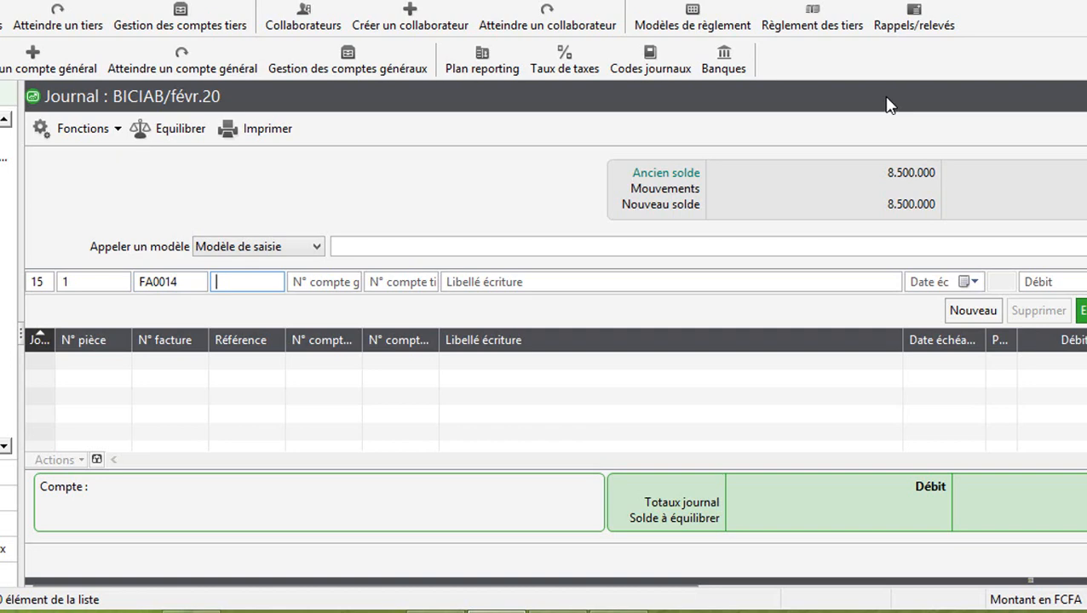
pyautogui.write('BUA')
pyautogui.write('012459')
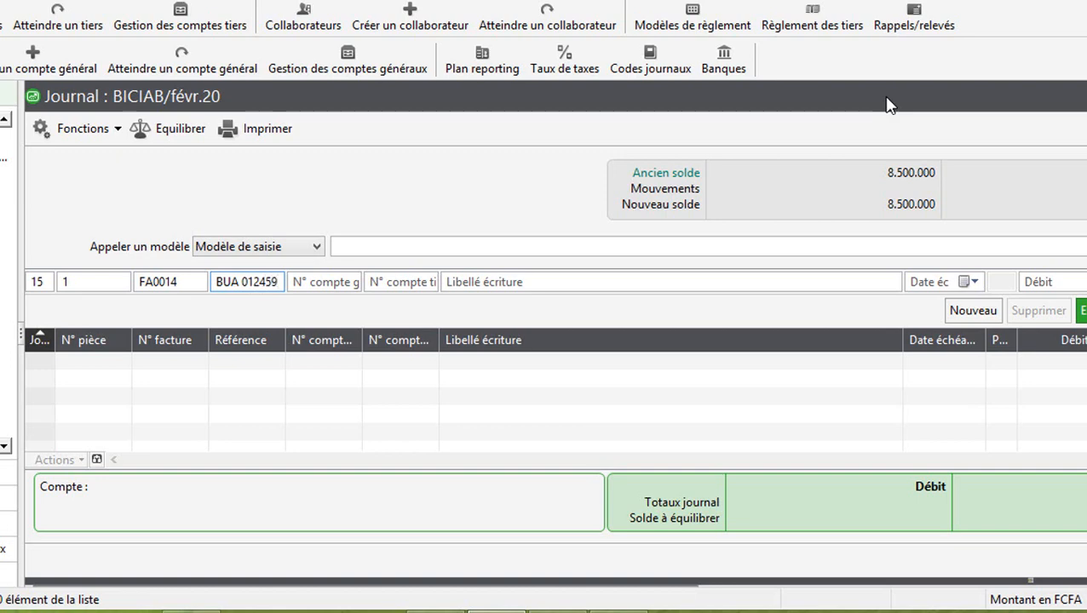
# Complete the bank entry's reference as BUA 0124592 and assign the line to third-party account 411004 OMEGA
pyautogui.write('2')
pyautogui.press('Tab')
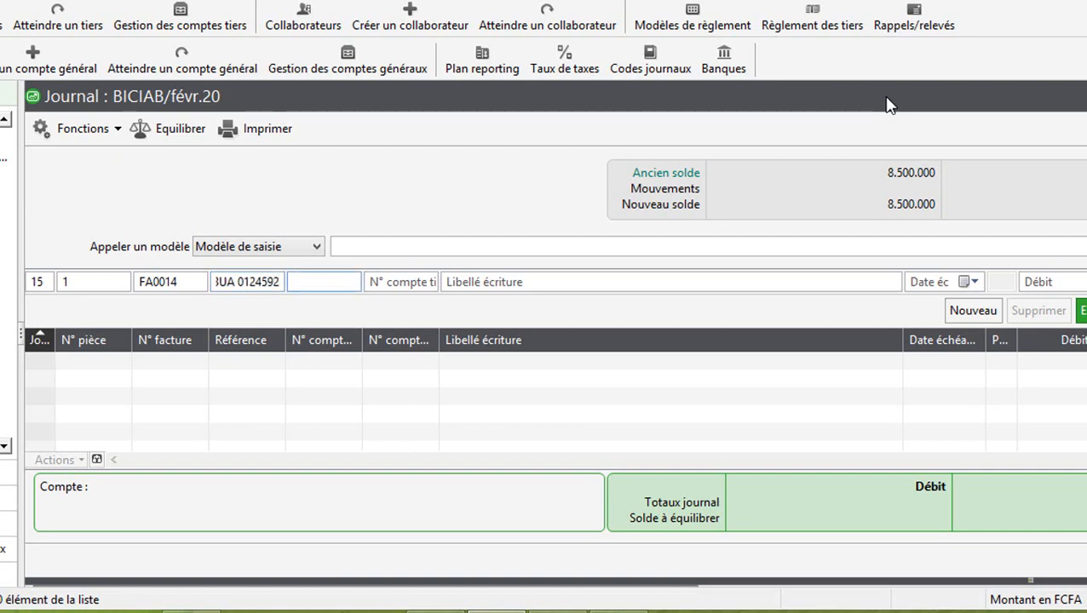
pyautogui.press('Tab')
pyautogui.write('411')
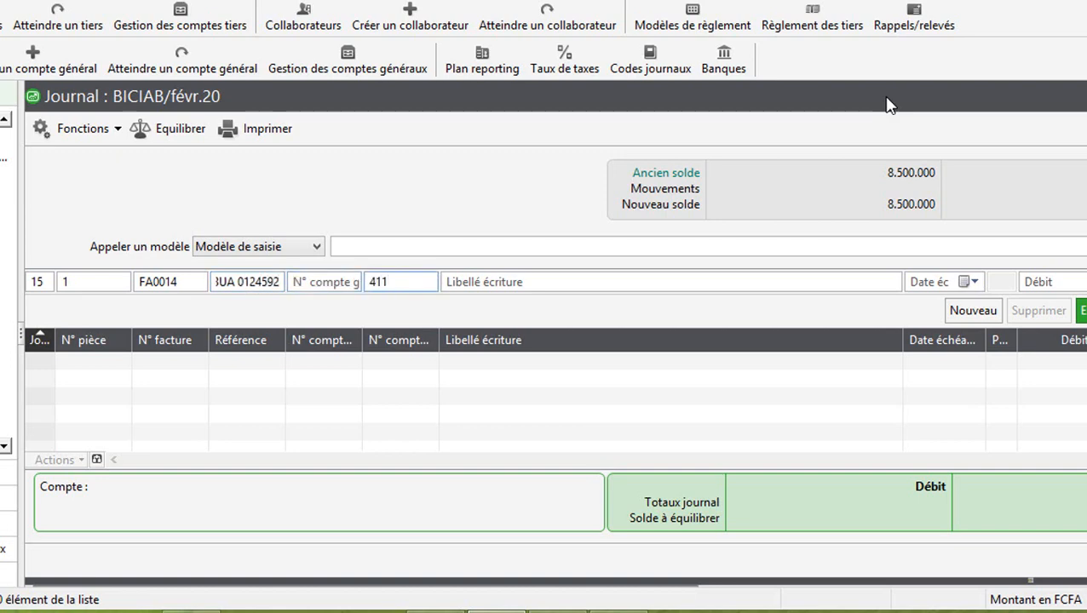
pyautogui.press('Tab')
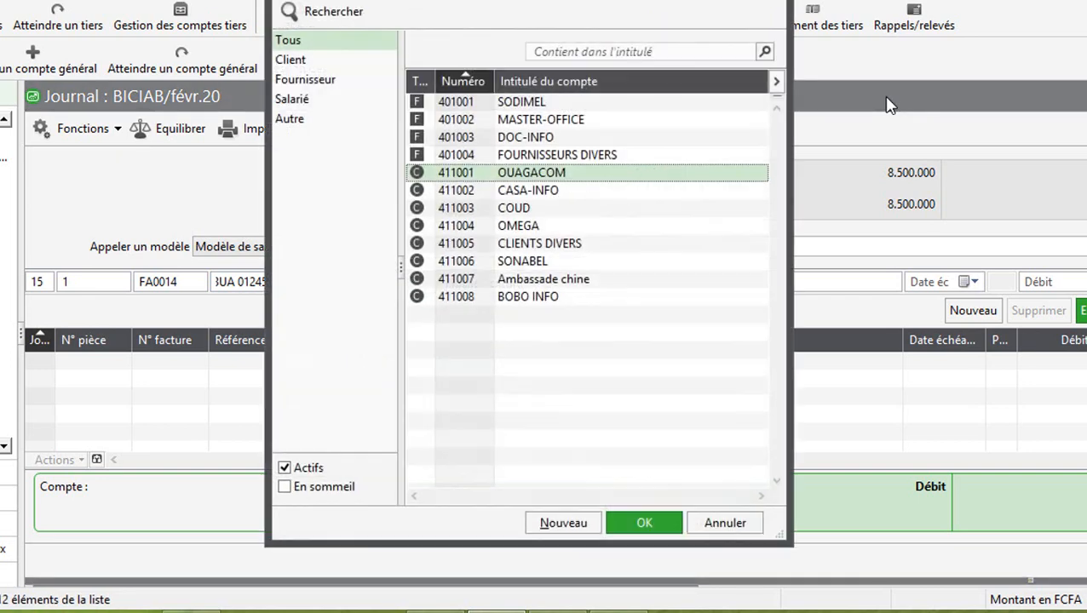
pyautogui.doubleClick(520, 226)
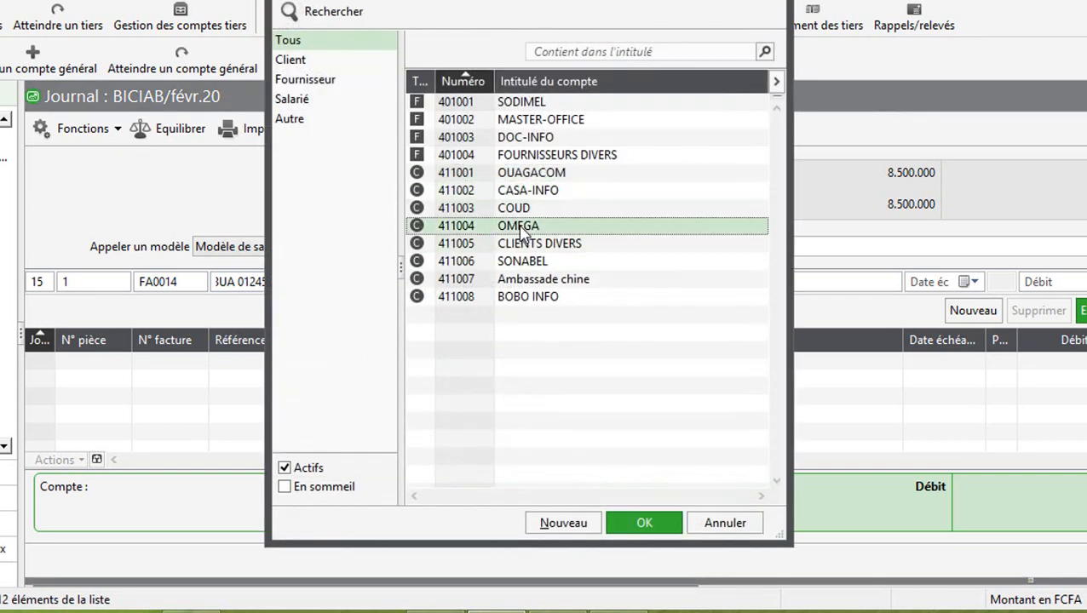
# Set the bank entry's label to REGLEMENT OMEGA
pyautogui.write('RE')
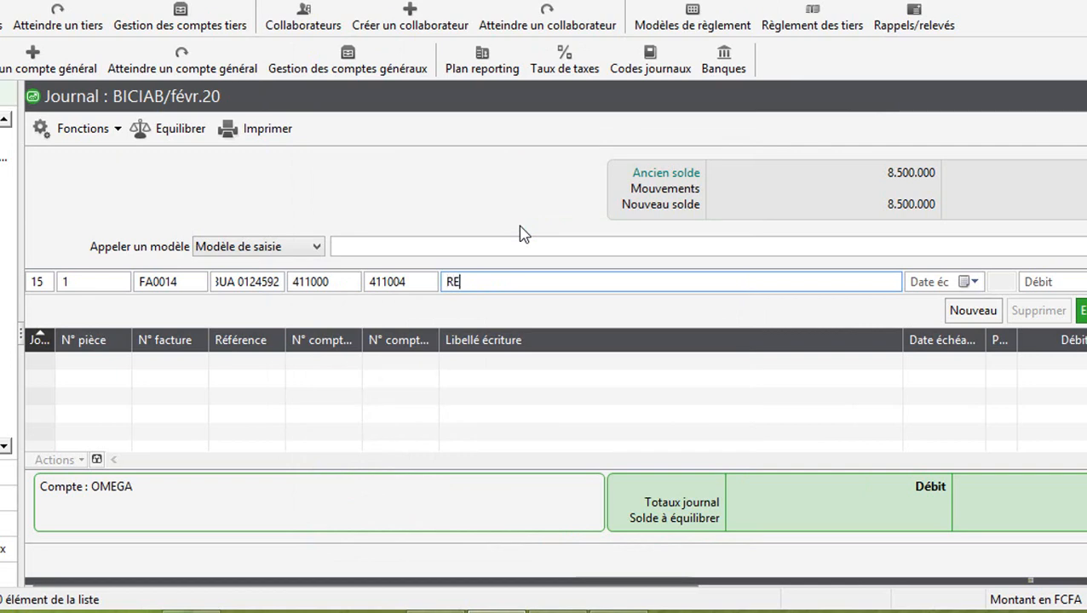
pyautogui.write('GLEME')
pyautogui.write('NT OM')
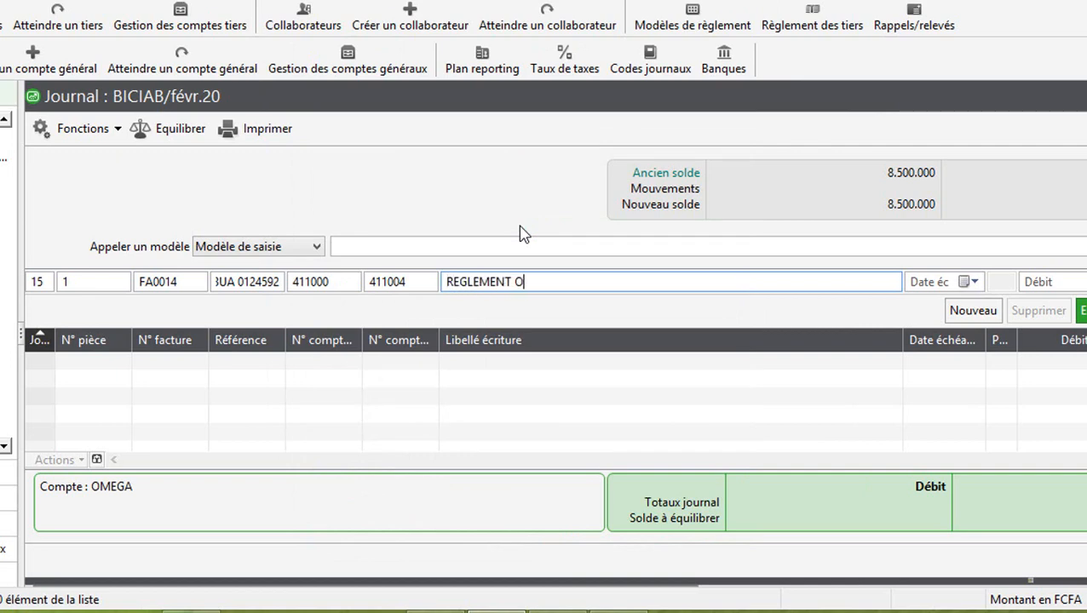
pyautogui.write('EGA')
# Turn on the preference that displays third-party account balances during entry and apply it
pyautogui.click(136, 0)
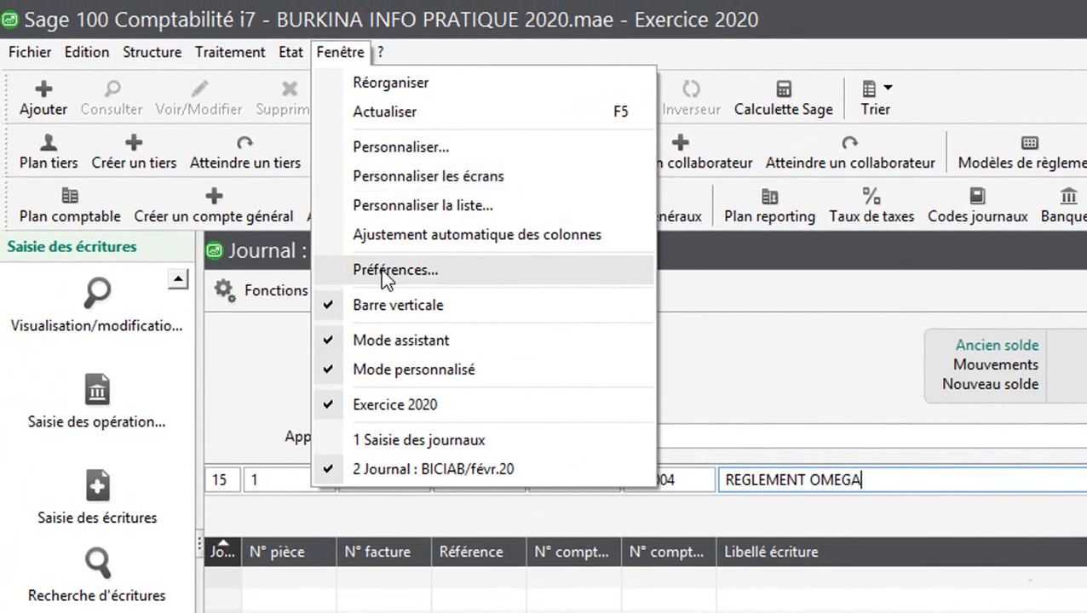
pyautogui.click(203, 129)
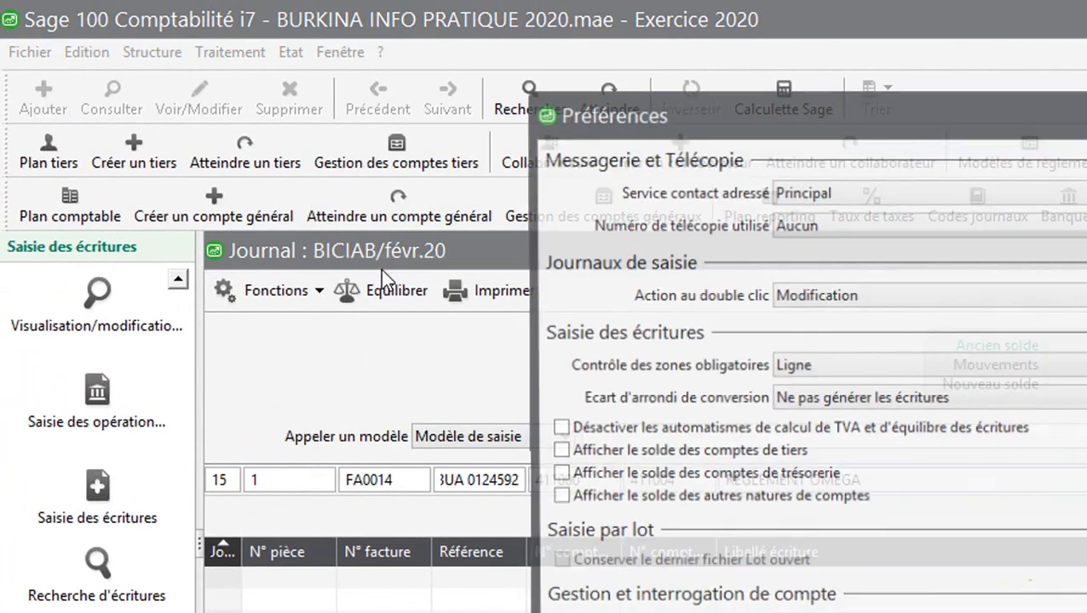
pyautogui.click(557, 453)
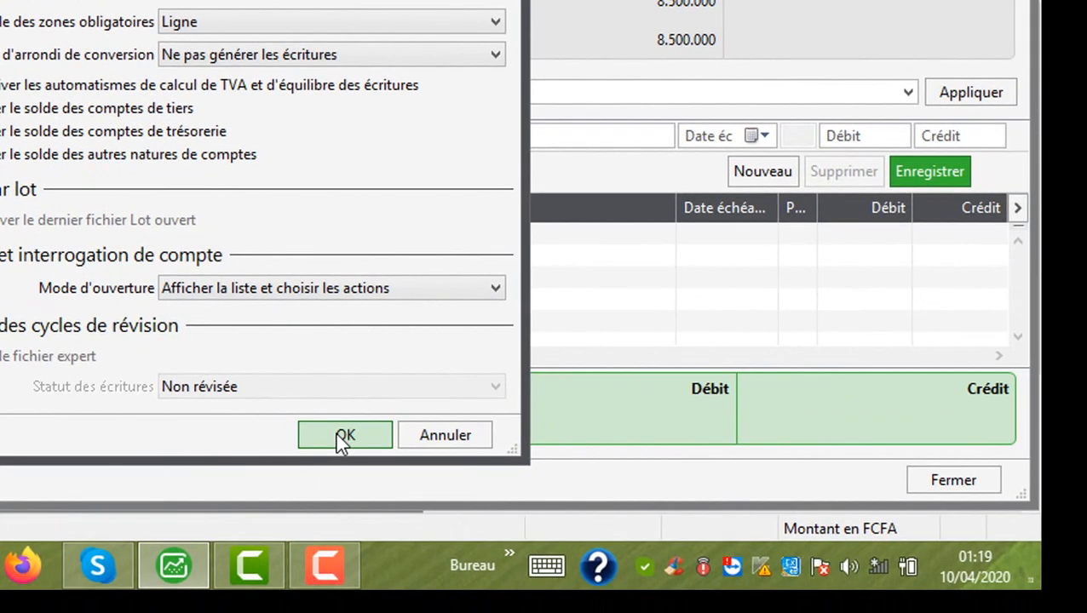
pyautogui.click(339, 430)
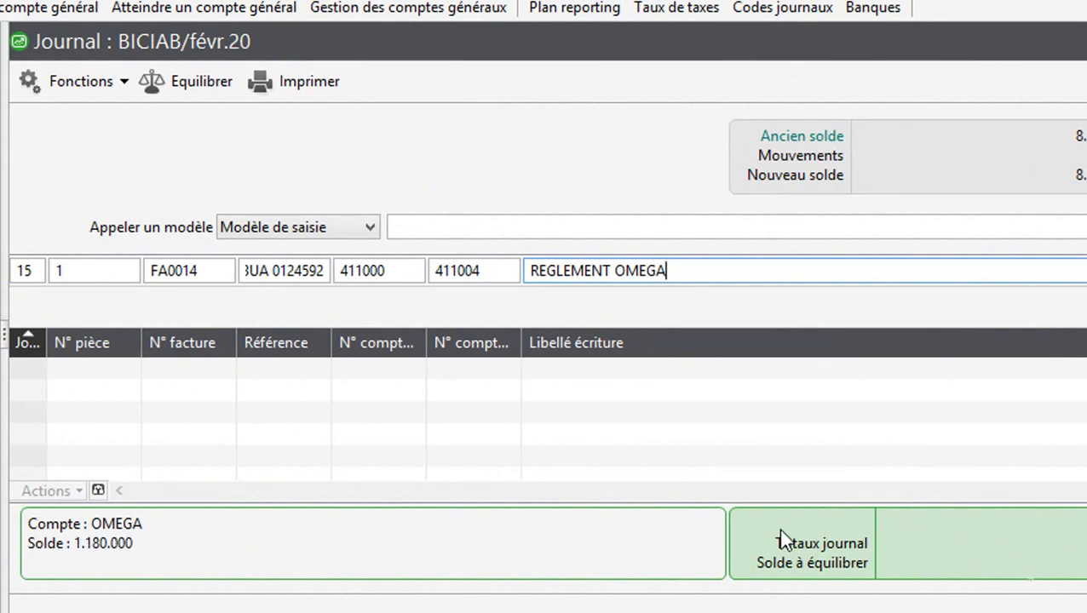
# Credit the OMEGA line with 1180000 and record it, leaving the due date blank
pyautogui.press('Tab')
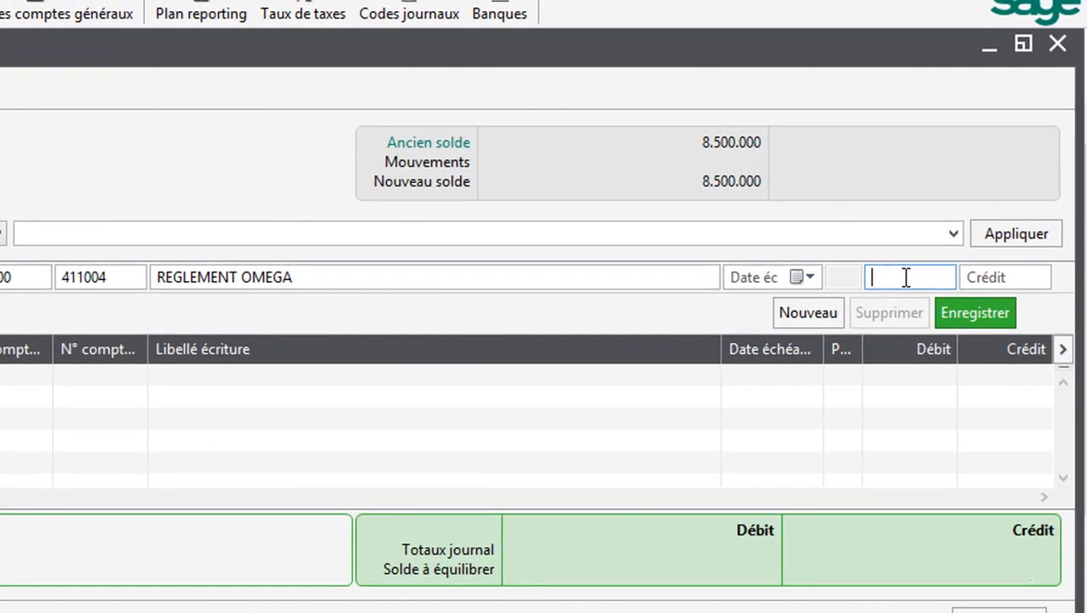
pyautogui.click(974, 277)
pyautogui.write('1')
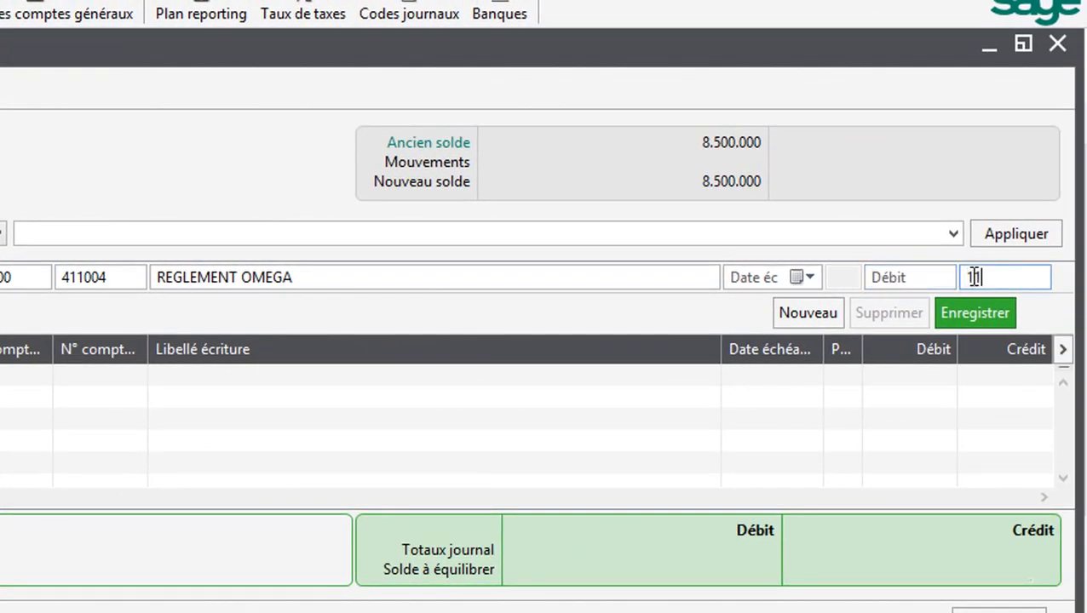
pyautogui.write('80.0000')
pyautogui.press('Return')
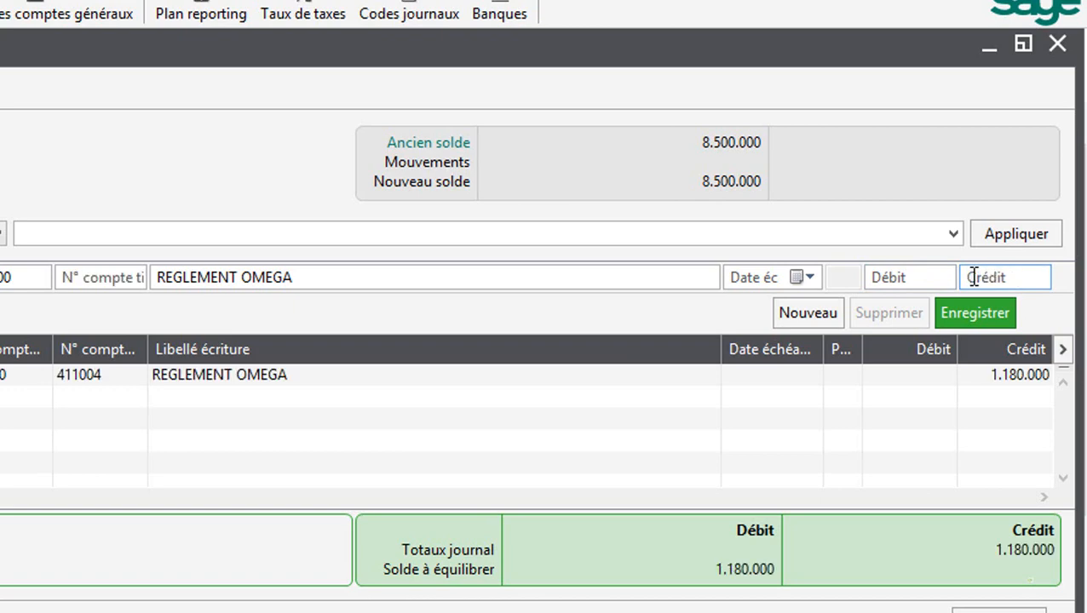
# Record the balancing bank line on account 521200 with a debit of 1180000 and dismiss the missing-amount message
pyautogui.press('Tab')
pyautogui.press('Tab')
pyautogui.press('Tab')
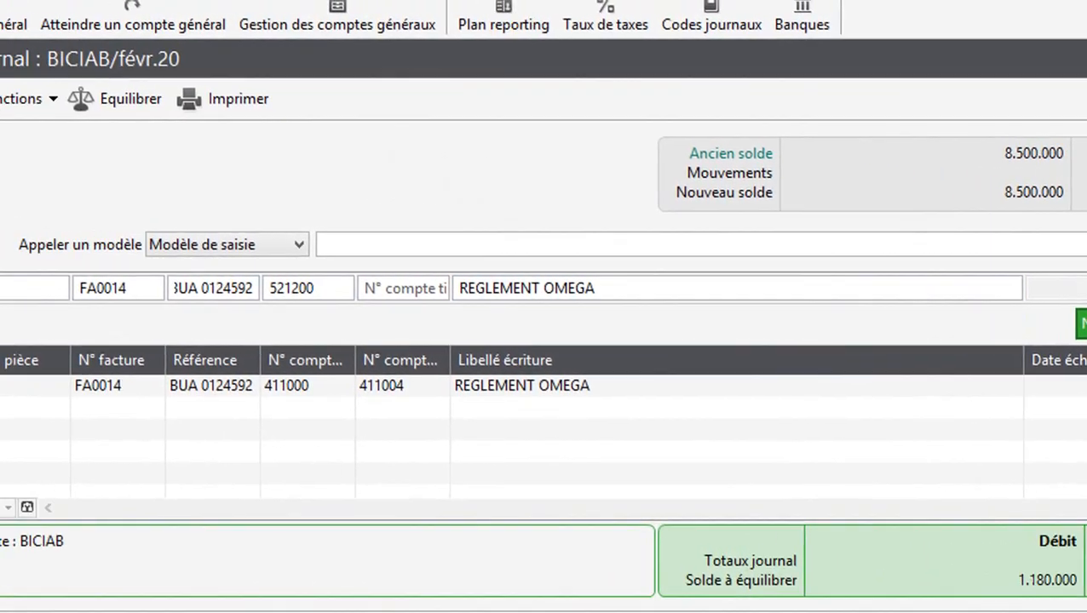
pyautogui.press('Return')
pyautogui.press('Return')
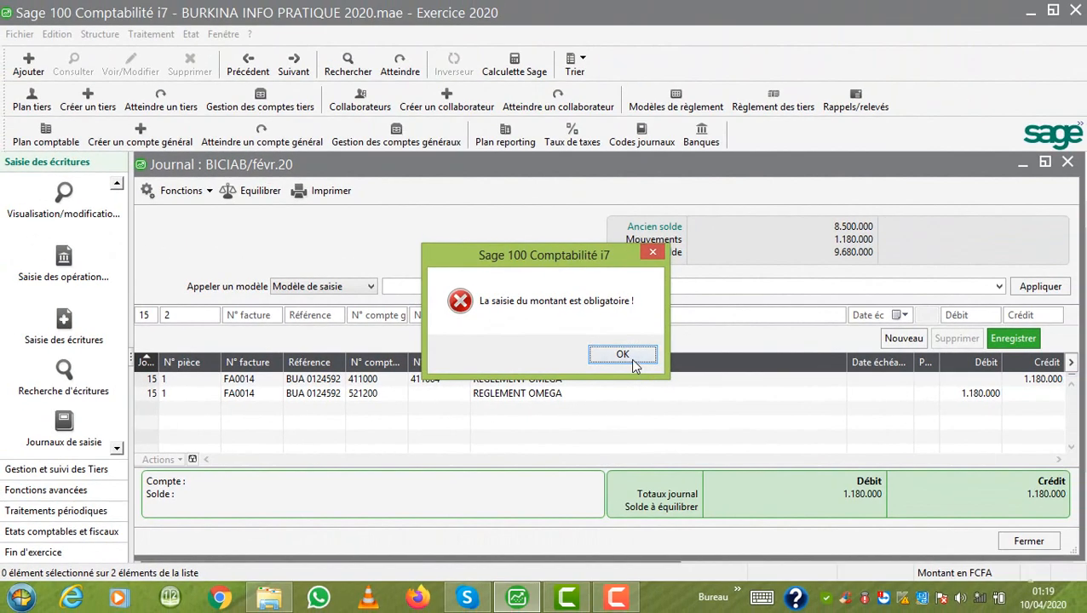
pyautogui.click(645, 357)
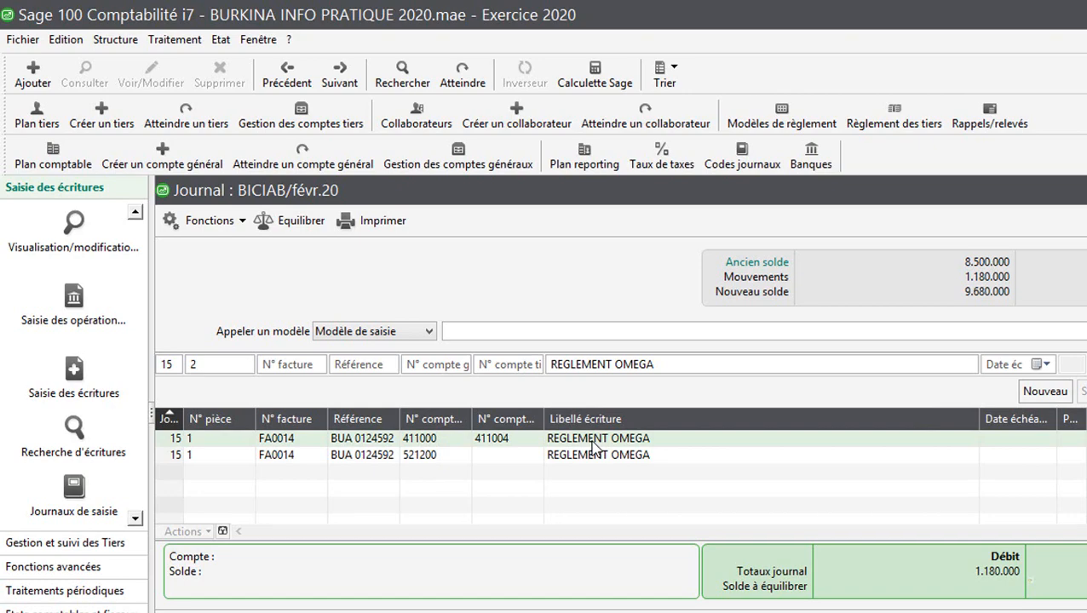
# Letter the OMEGA invoice and payment lines together with letter A in account 411004's maximized lettering window, and close it
pyautogui.doubleClick(592, 441)
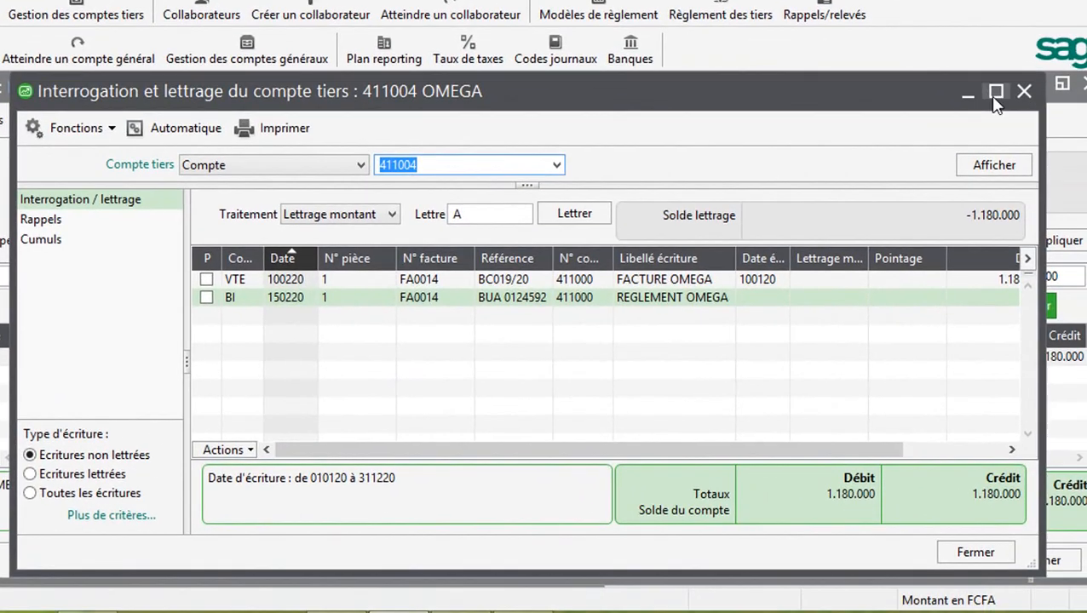
pyautogui.click(1062, 93)
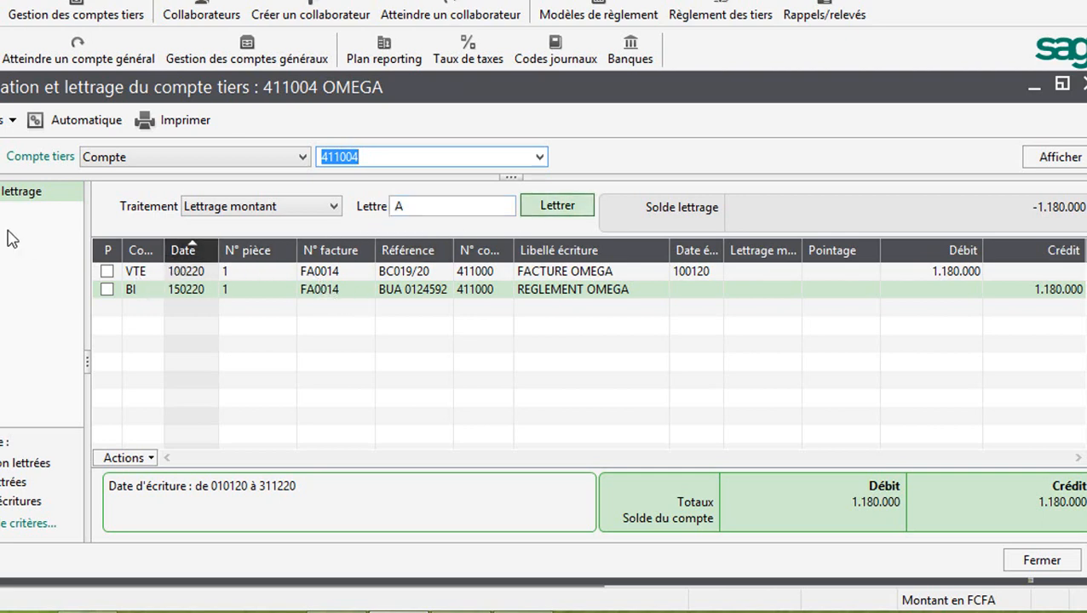
pyautogui.click(106, 272)
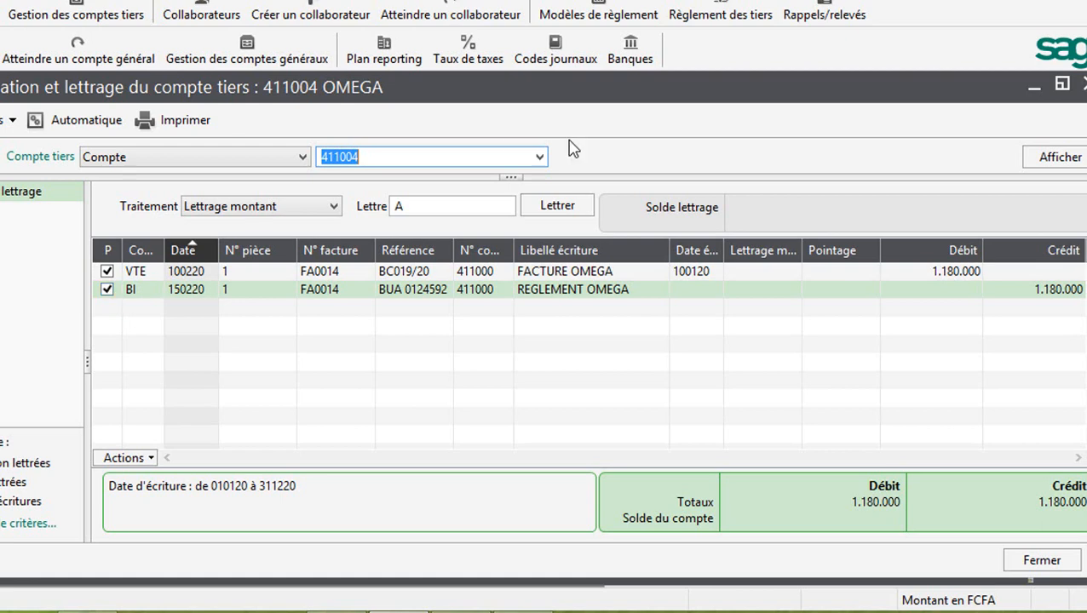
pyautogui.click(560, 208)
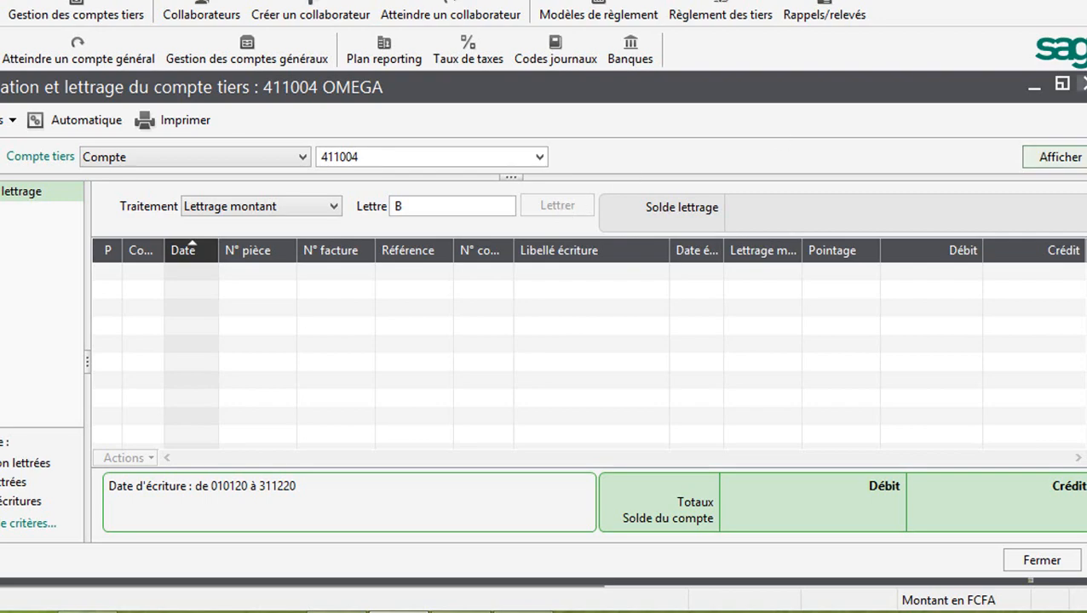
pyautogui.click(1085, 83)
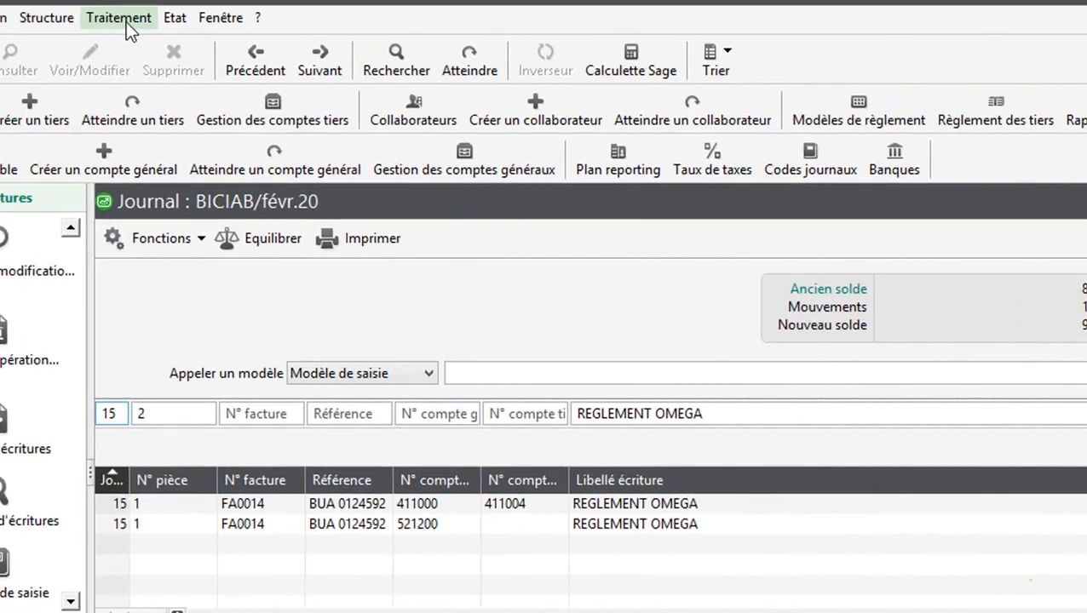
# Check OMEGA's unlettered entries through third-party account management and close both windows
pyautogui.click(127, 22)
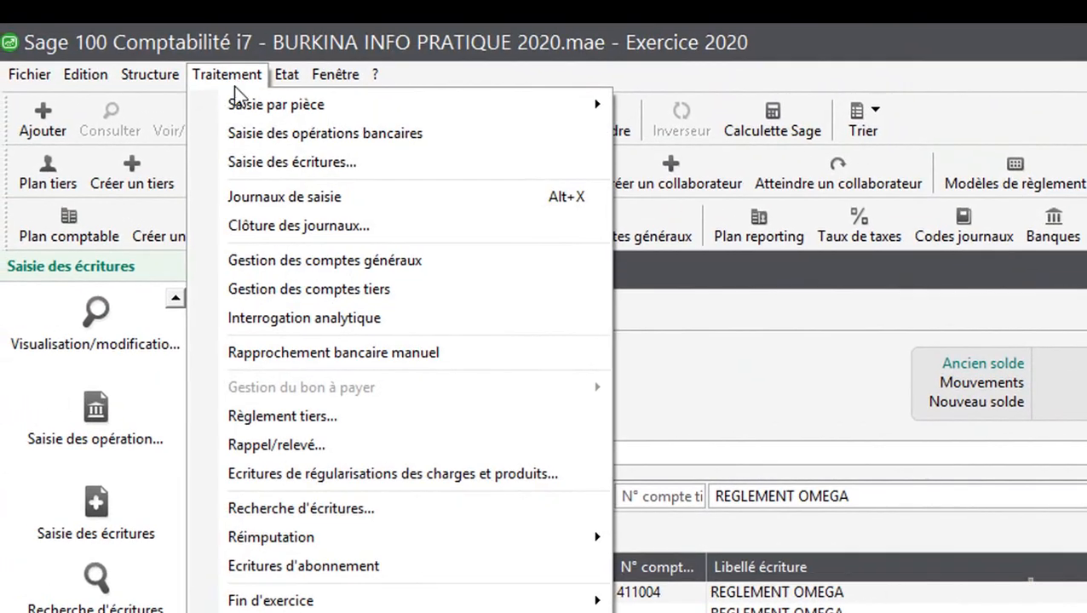
pyautogui.click(324, 294)
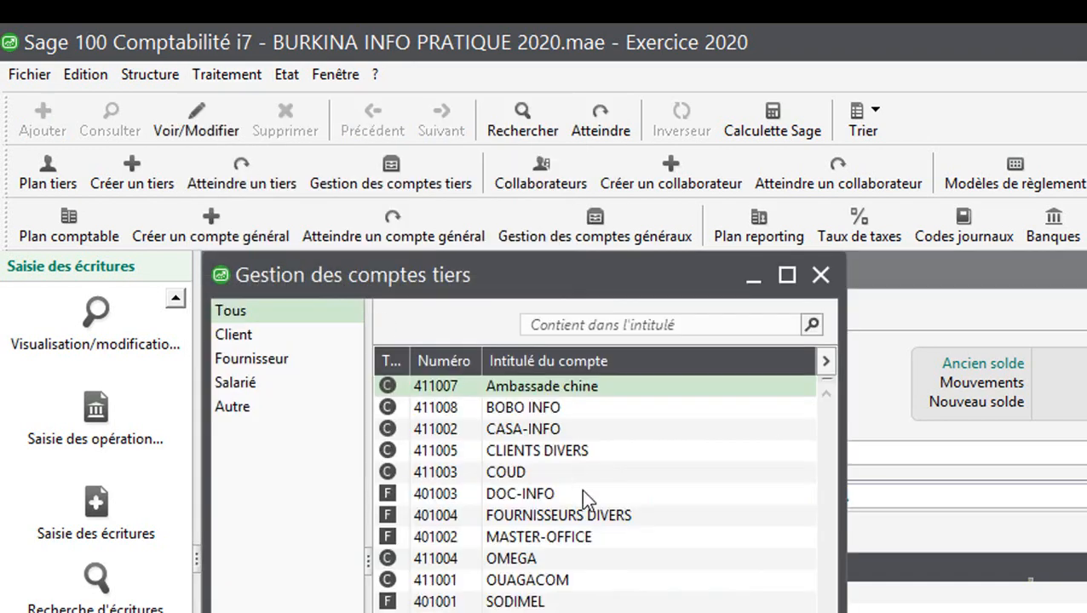
pyautogui.click(526, 560)
pyautogui.doubleClick(526, 565)
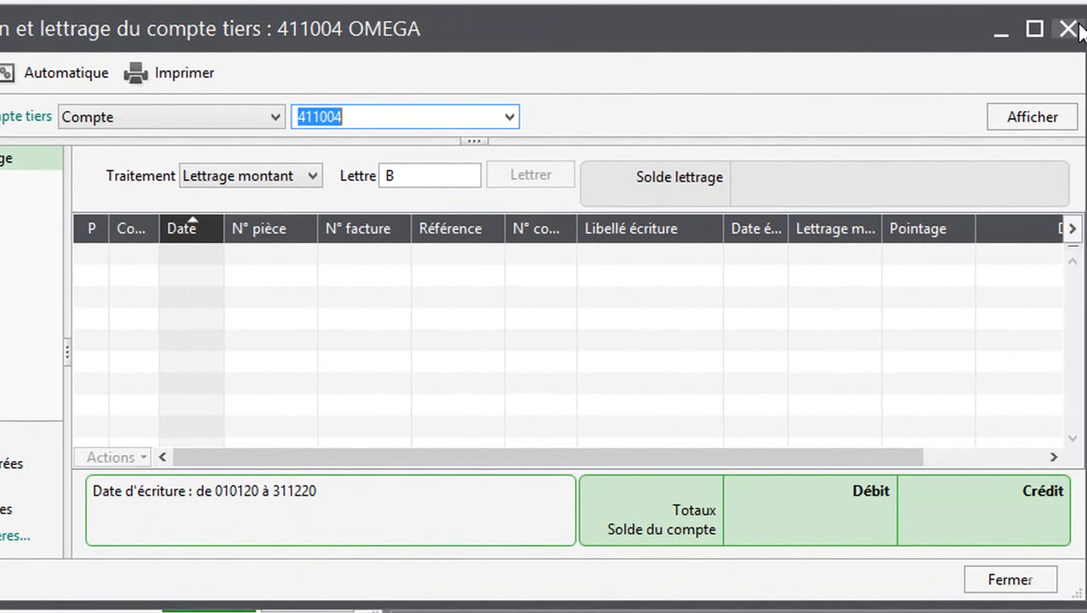
pyautogui.click(1070, 29)
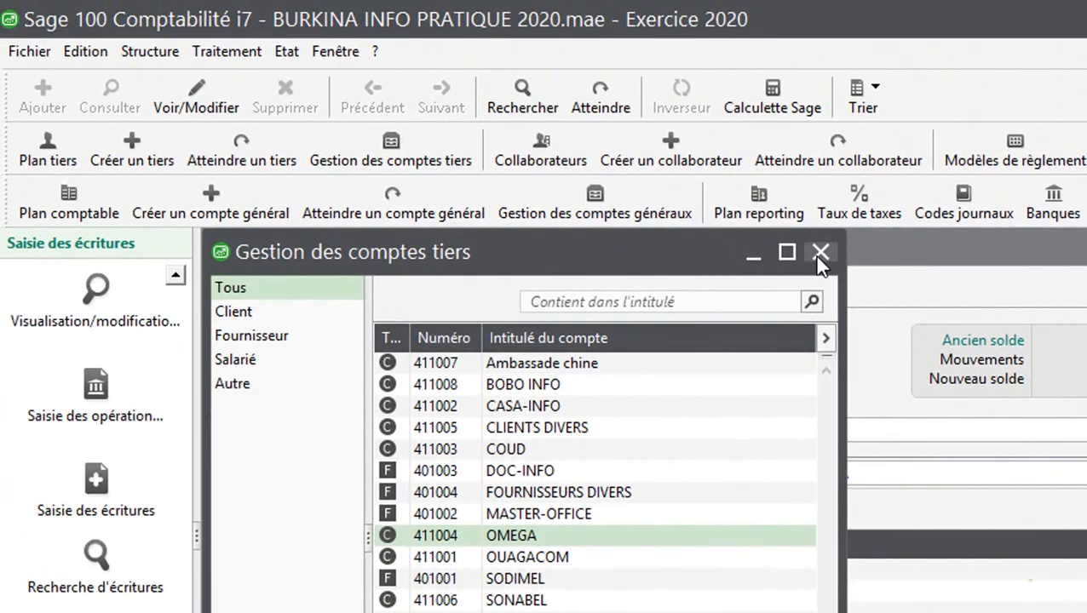
pyautogui.click(804, 244)
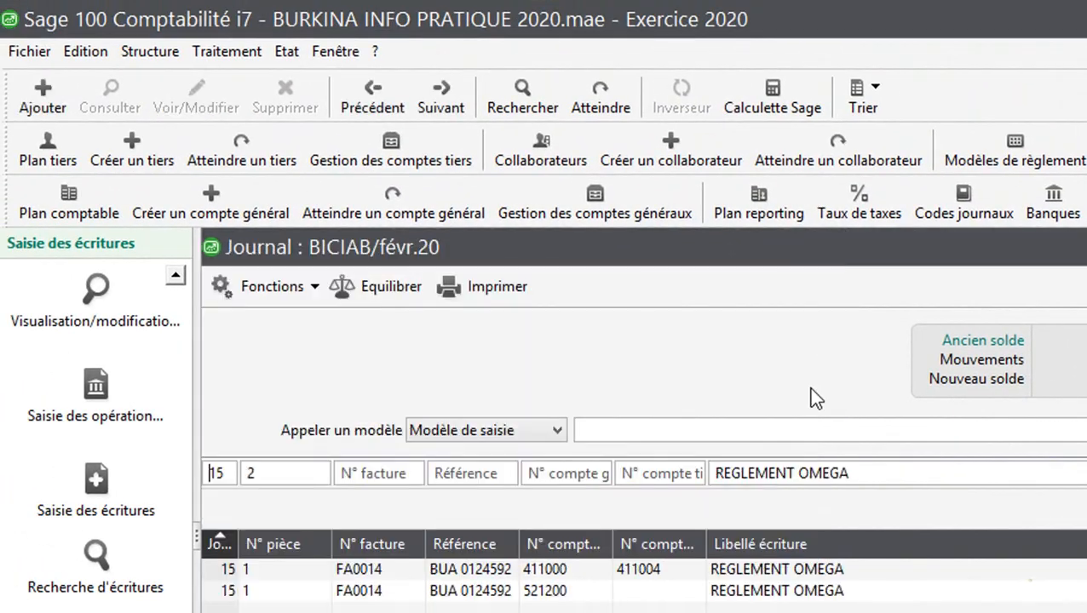
# Try to delete the lettered OMEGA payment line from the BICIAB journal
pyautogui.click(819, 571)
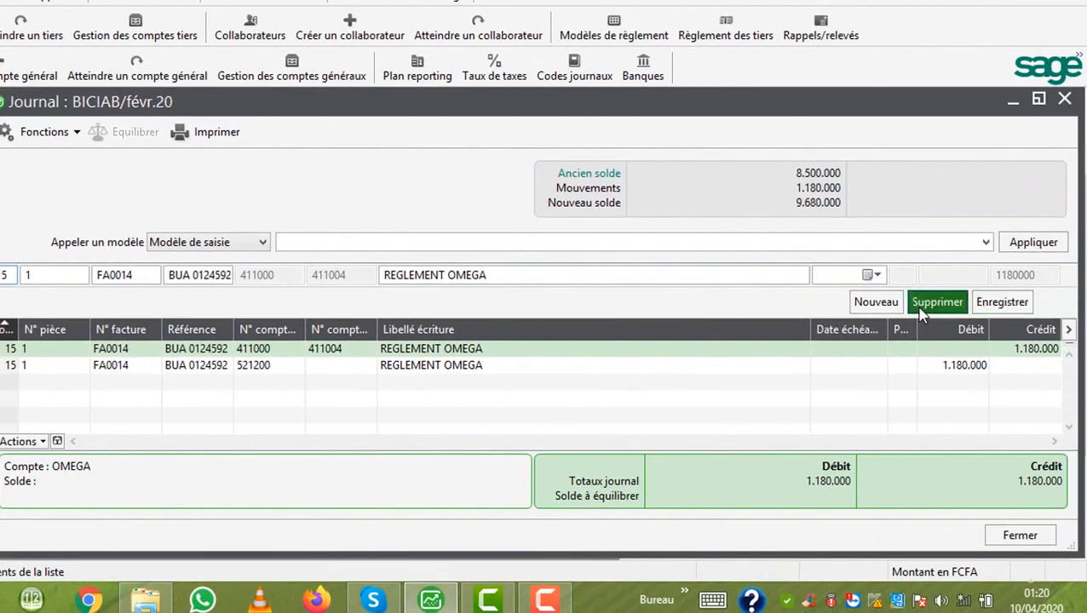
pyautogui.click(937, 302)
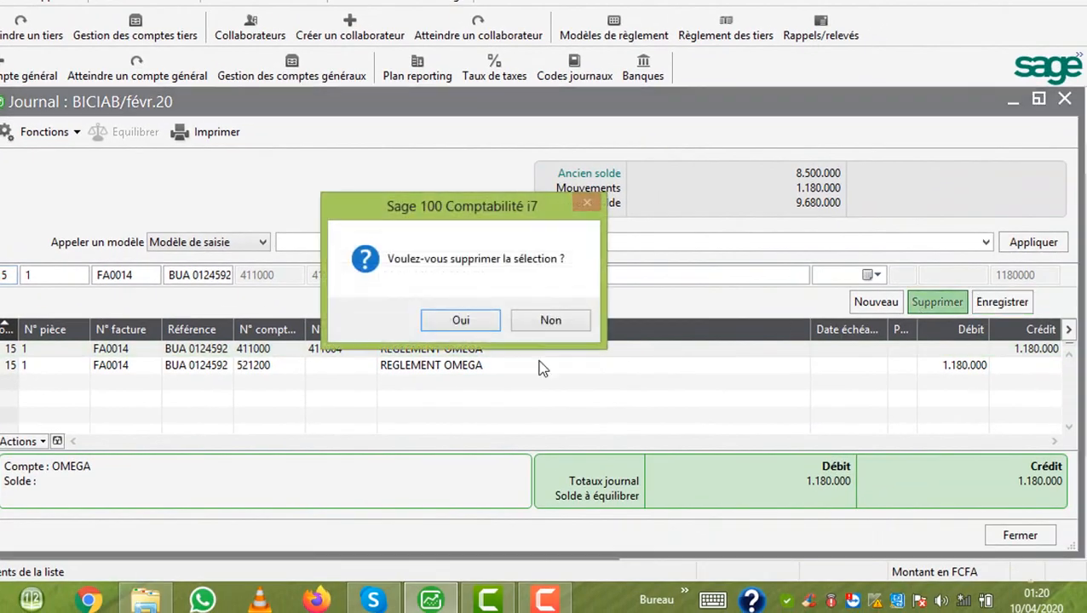
pyautogui.click(462, 321)
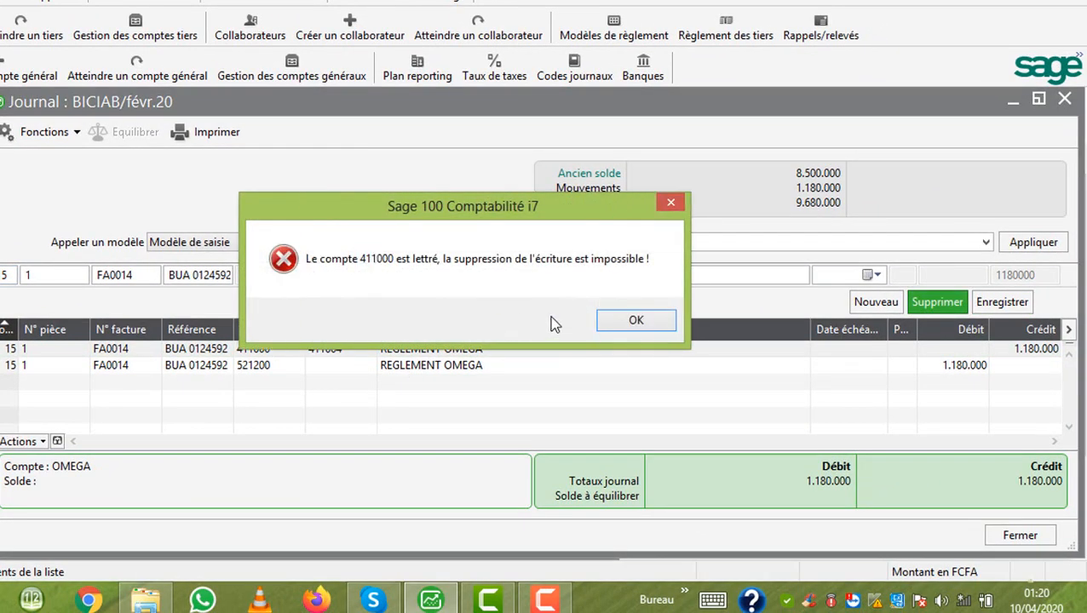
pyautogui.click(642, 321)
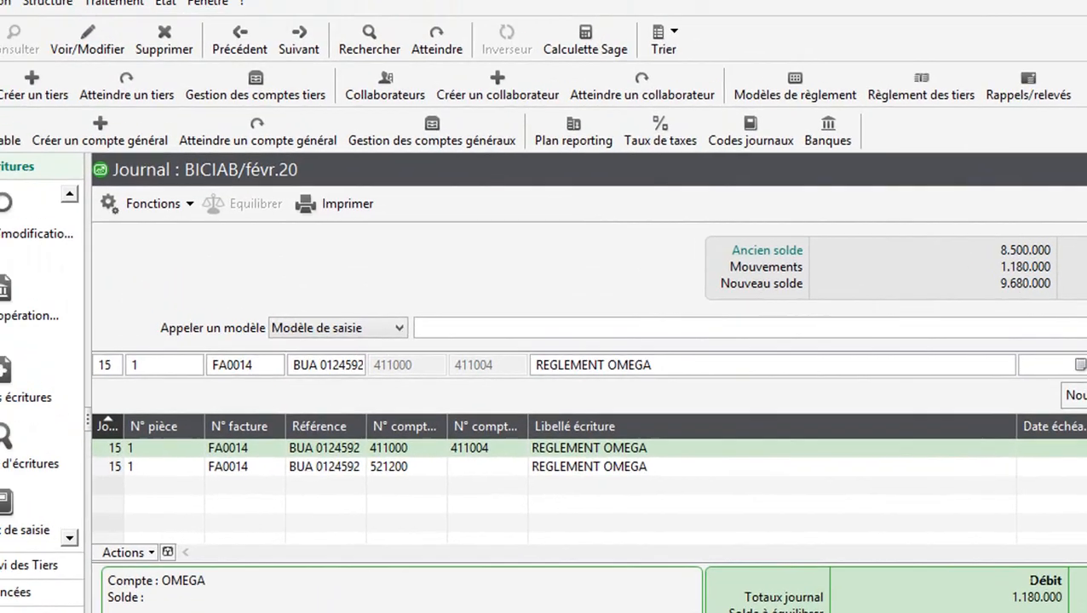
# Close the BICIAB journal and open the standard entry label settings under the company's accounting parameters
pyautogui.click(1084, 170)
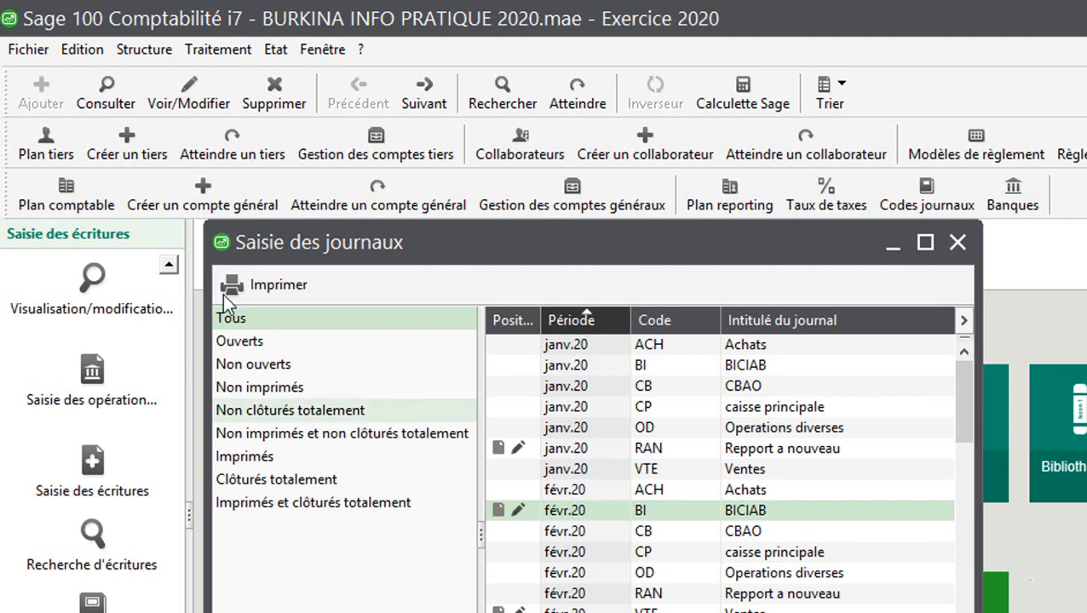
pyautogui.click(29, 50)
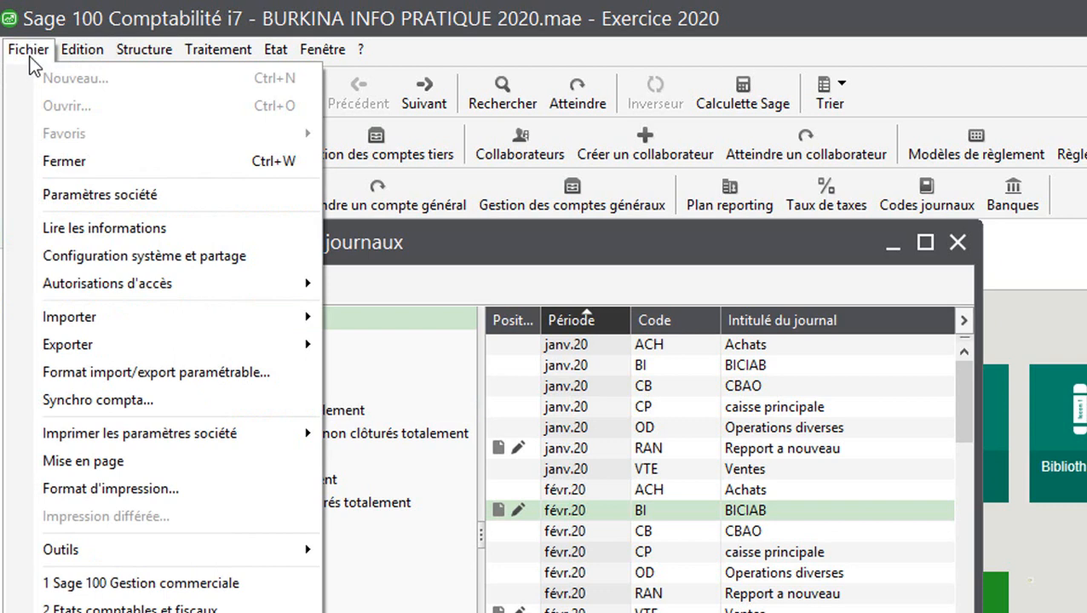
pyautogui.click(73, 197)
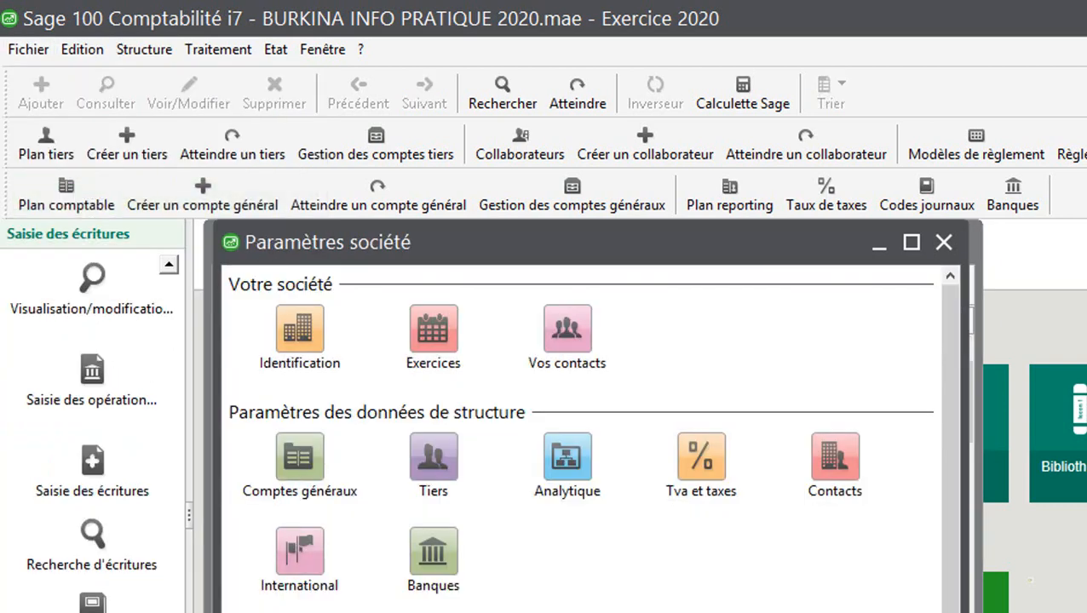
pyautogui.click(299, 555)
pyautogui.click(284, 447)
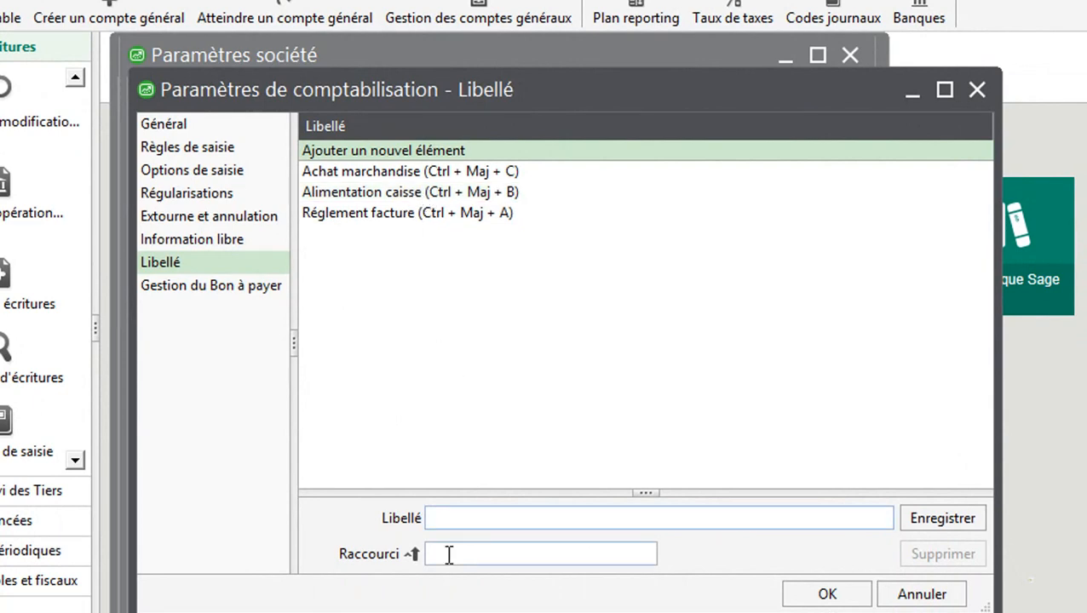
# Enter "Apprisionnement caisse" as the text of a new standard entry label
pyautogui.click(449, 555)
pyautogui.click(447, 520)
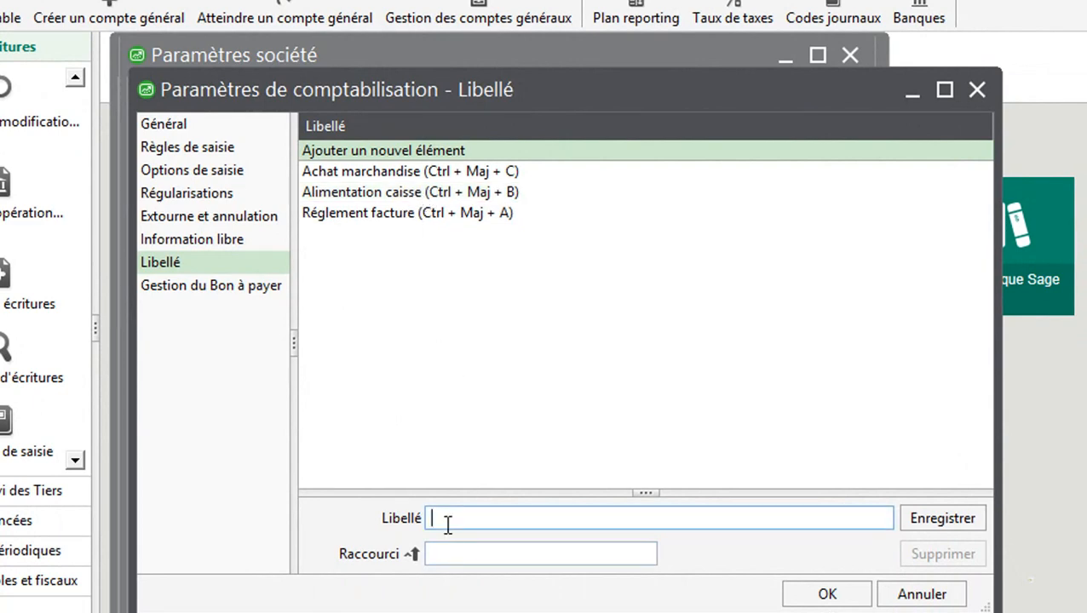
pyautogui.write('a')
pyautogui.press('BackSpace')
pyautogui.write('Appro')
pyautogui.press('BackSpace')
pyautogui.write('isionnement ')
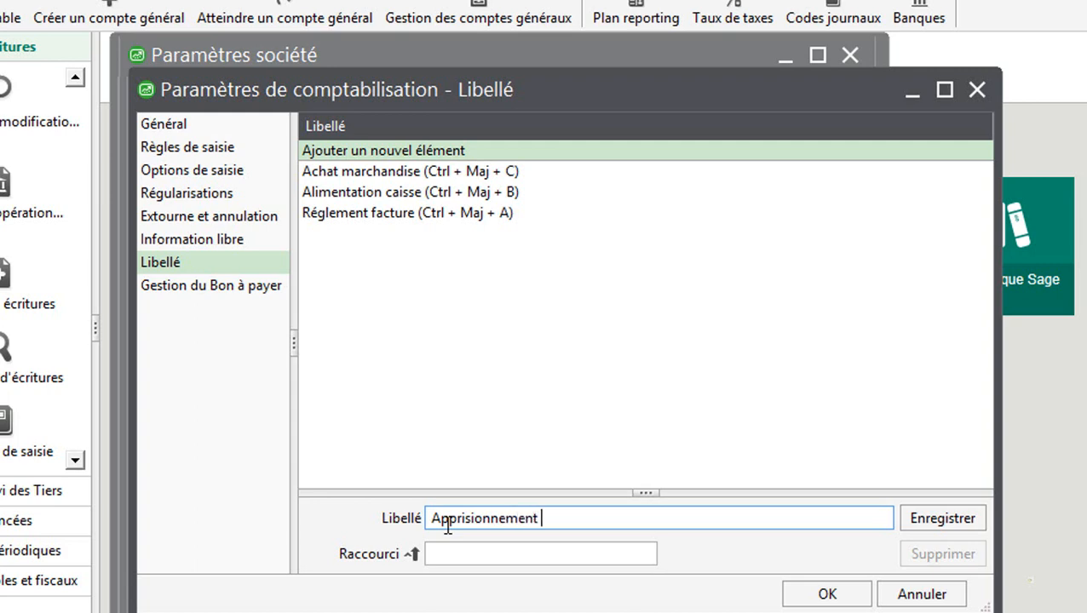
pyautogui.write('caisse')
# Assign the shortcut letter R to the new label, save it, and close the company parameters
pyautogui.click(479, 558)
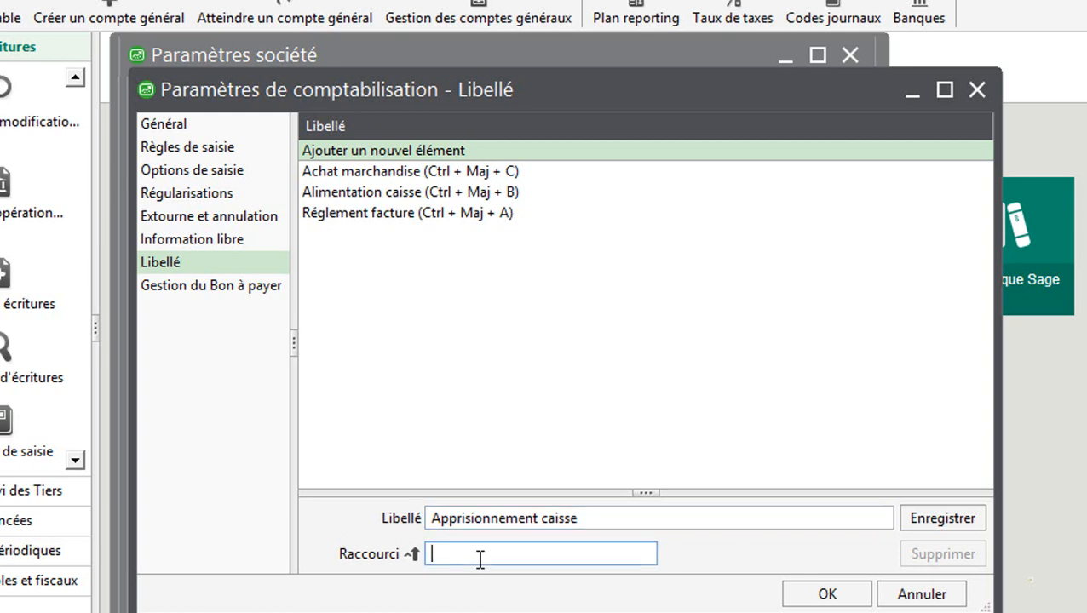
pyautogui.write('R')
pyautogui.click(941, 519)
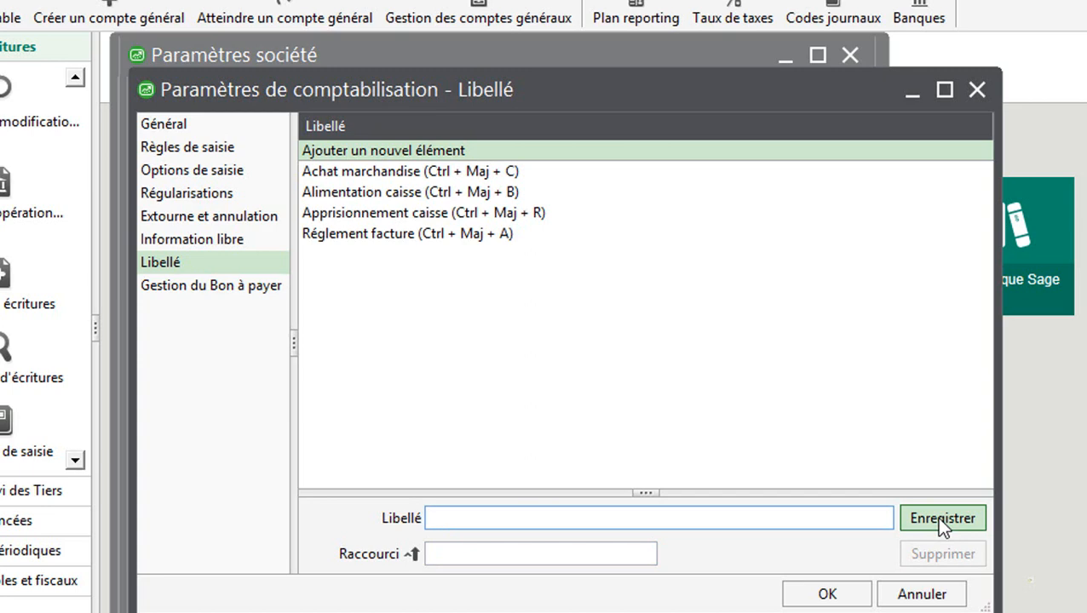
pyautogui.click(855, 598)
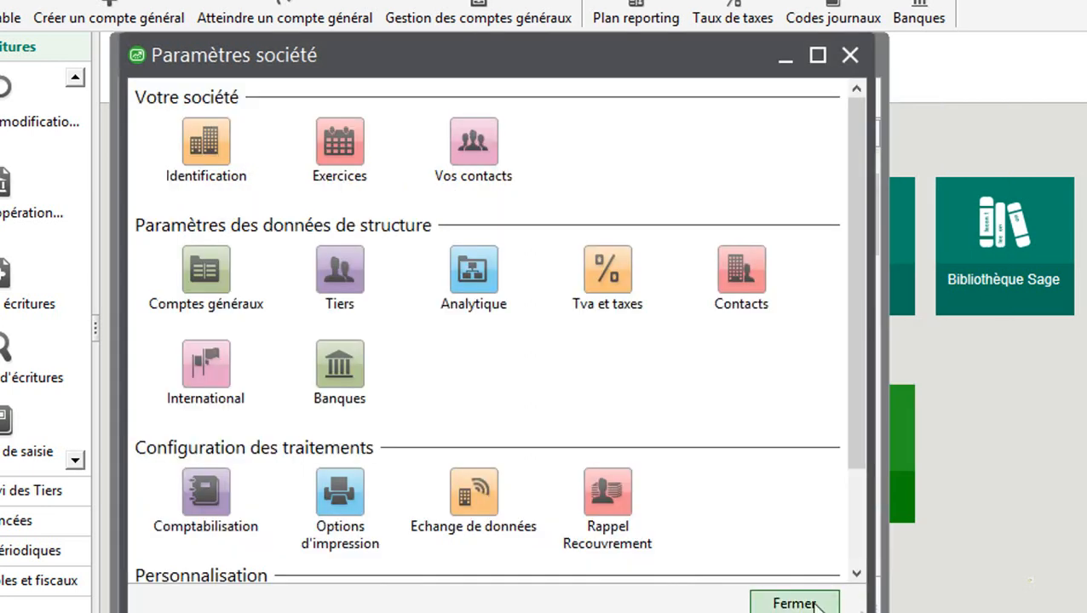
pyautogui.click(814, 604)
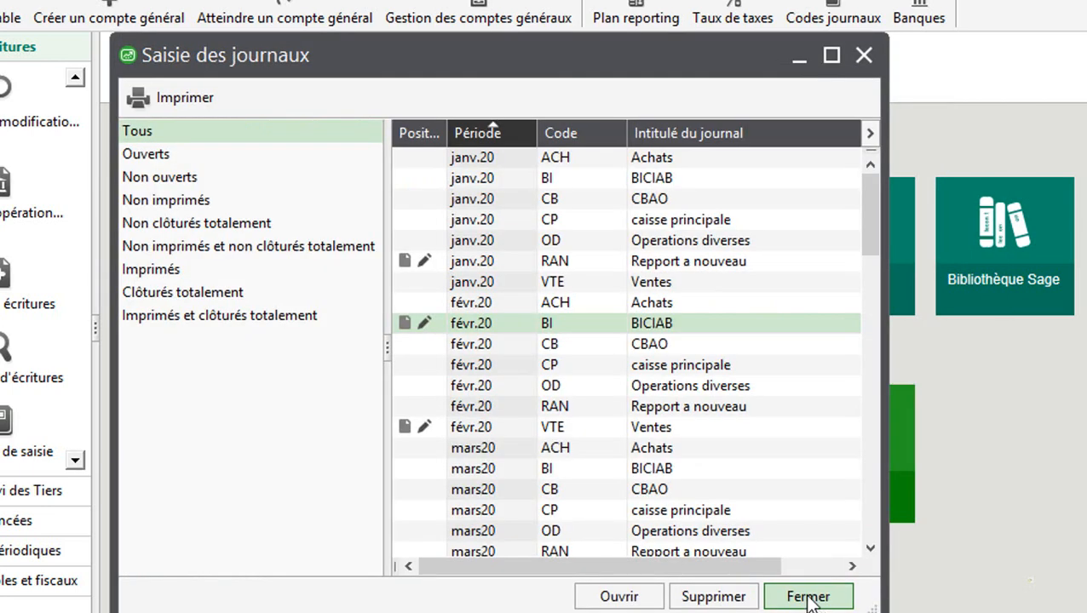
# Open the caisse principale journal for February 2020 and start an entry on day 18, leaving invoice number and reference blank
pyautogui.doubleClick(551, 365)
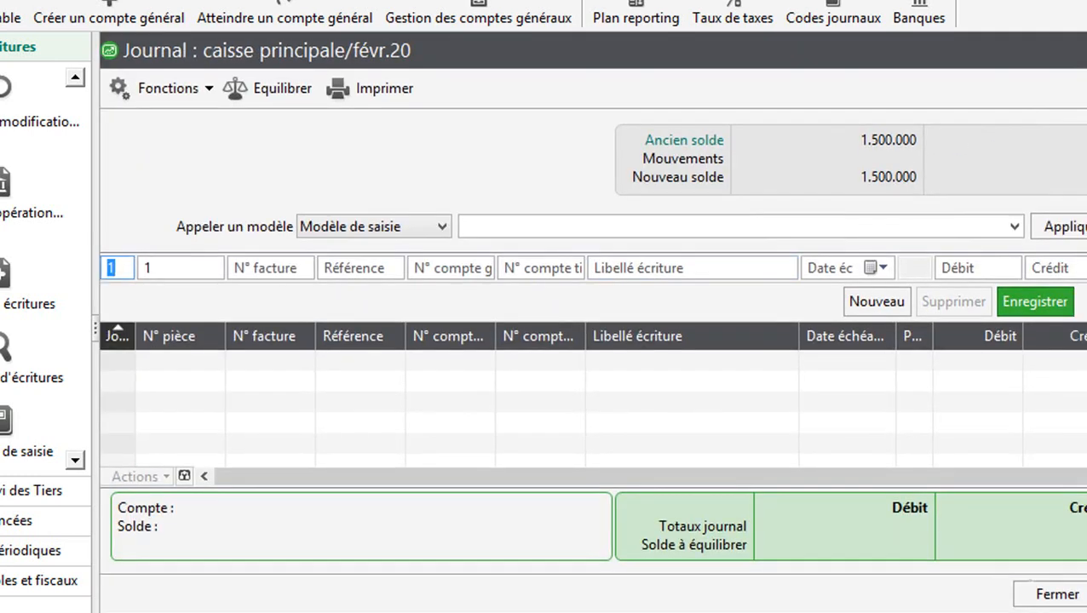
pyautogui.write('18')
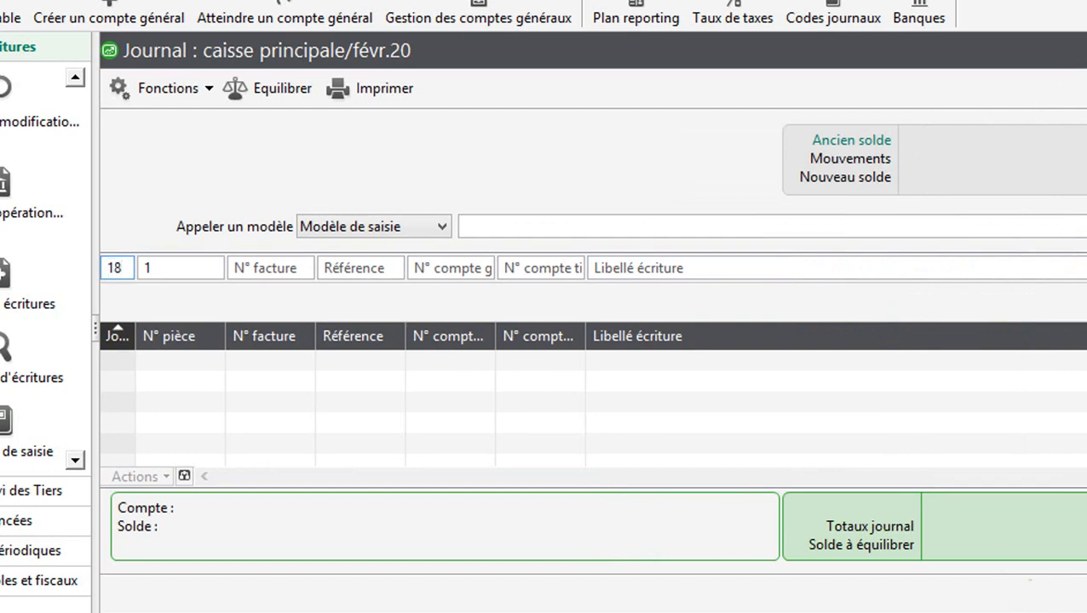
pyautogui.press('Tab')
pyautogui.press('Tab')
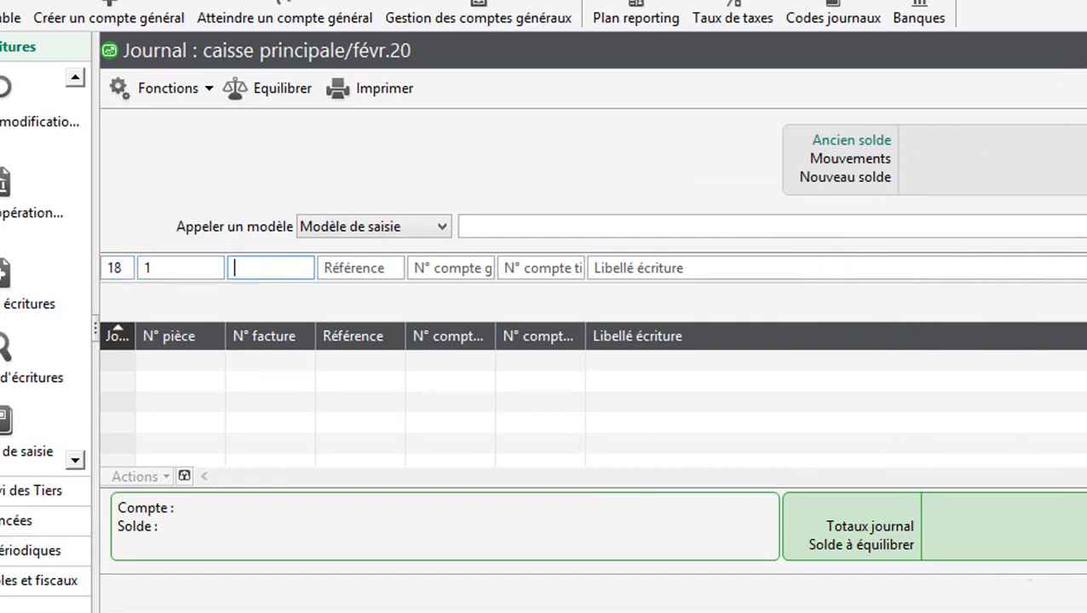
pyautogui.press('Tab')
pyautogui.write('ca')
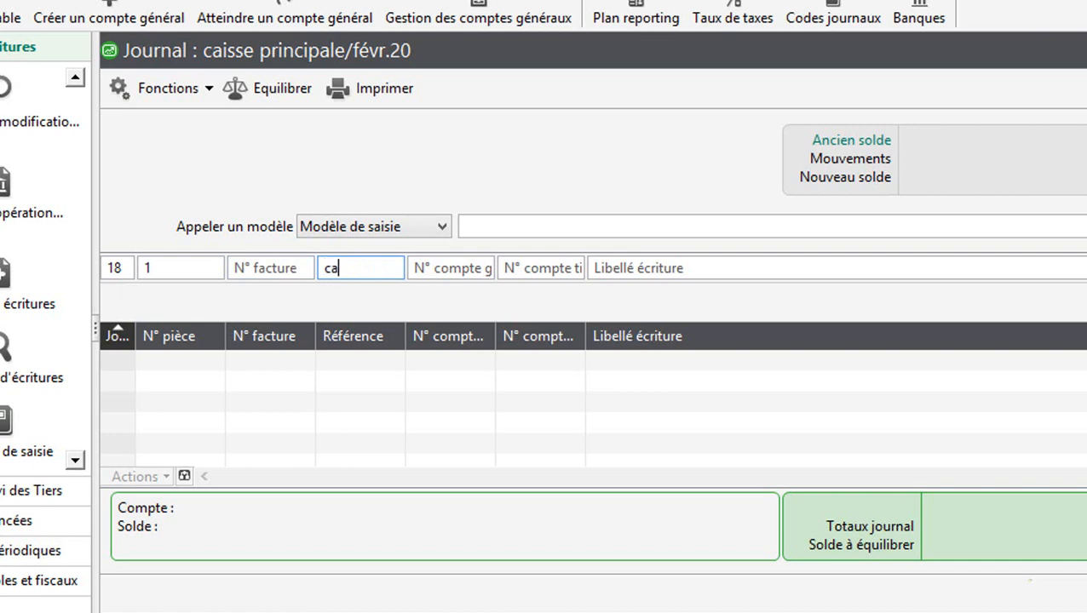
pyautogui.press('BackSpace')
pyautogui.press('BackSpace')
pyautogui.press('Tab')
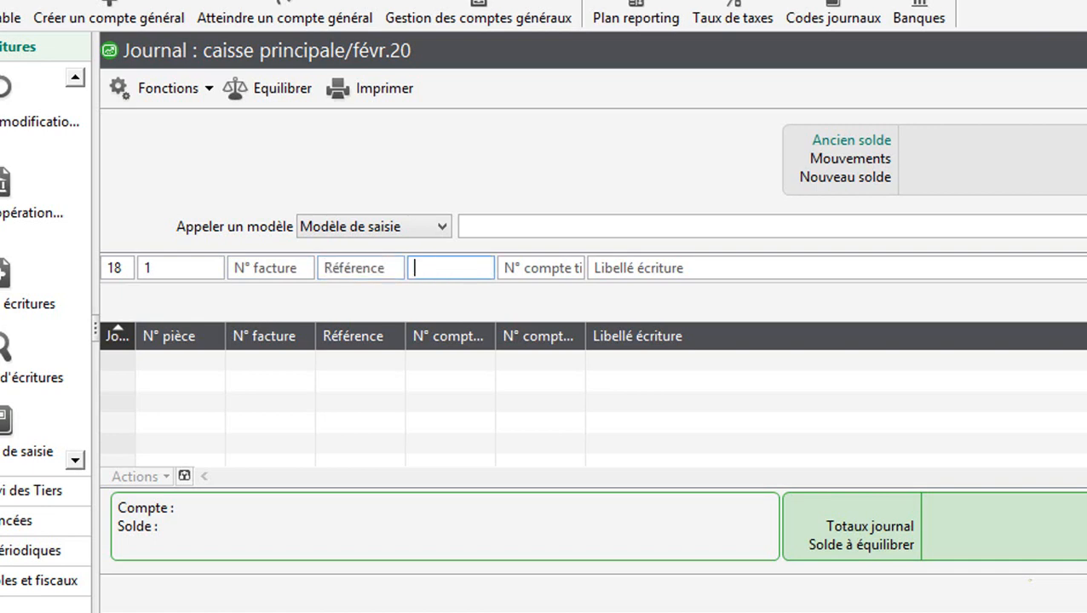
# Assign the entry to general account 585000 and insert the saved label "Apprisionnement caisse"
pyautogui.write('585000')
pyautogui.press('Tab')
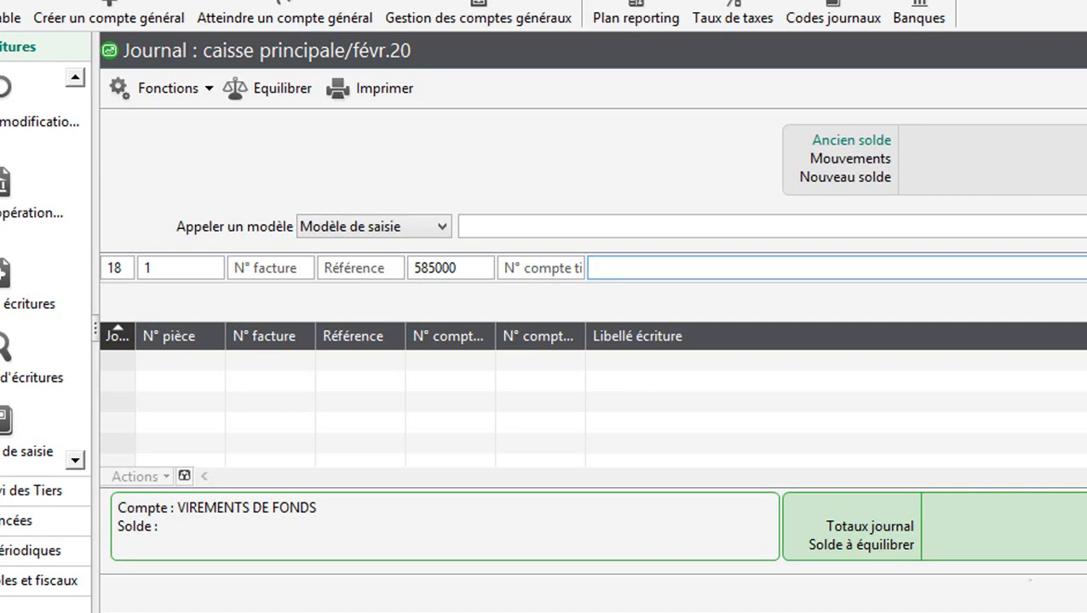
pyautogui.write('Apprisionnement caisse')
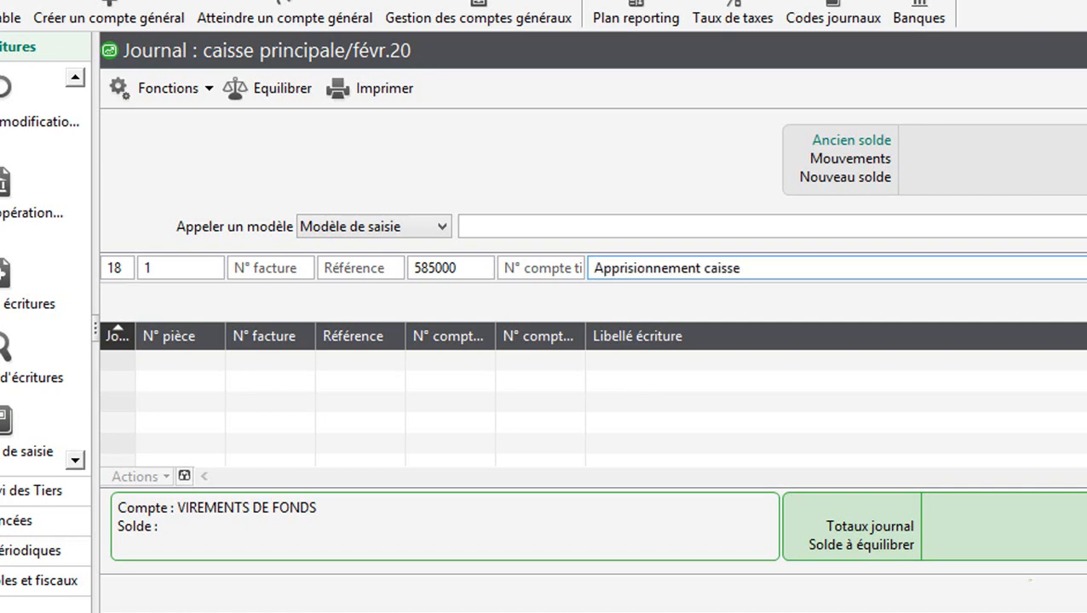